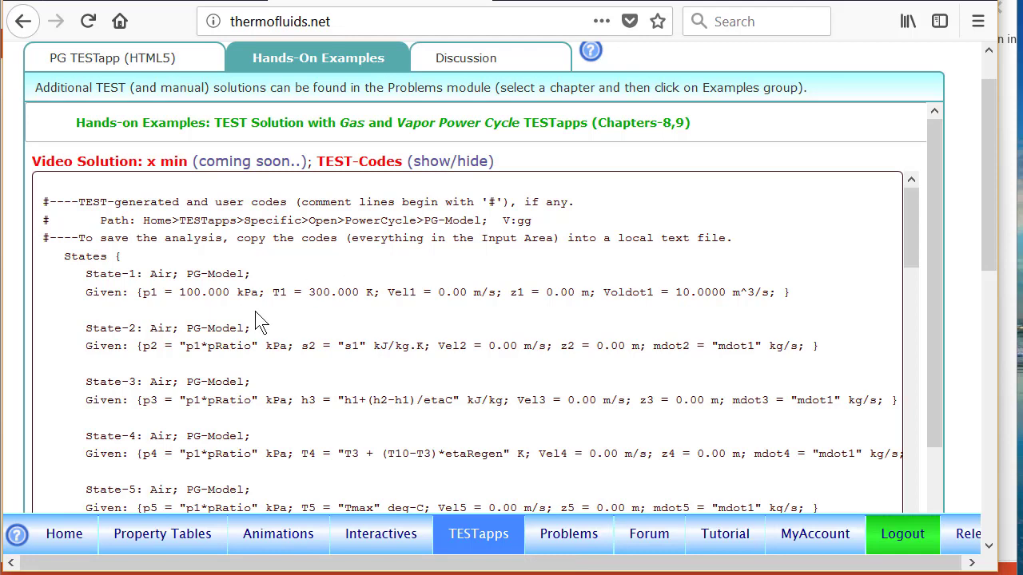
- Copy all TEST-codes from the hands-on example into the input area of the PG TESTapp and load them
{"action": "key", "text": "ctrl+a"}
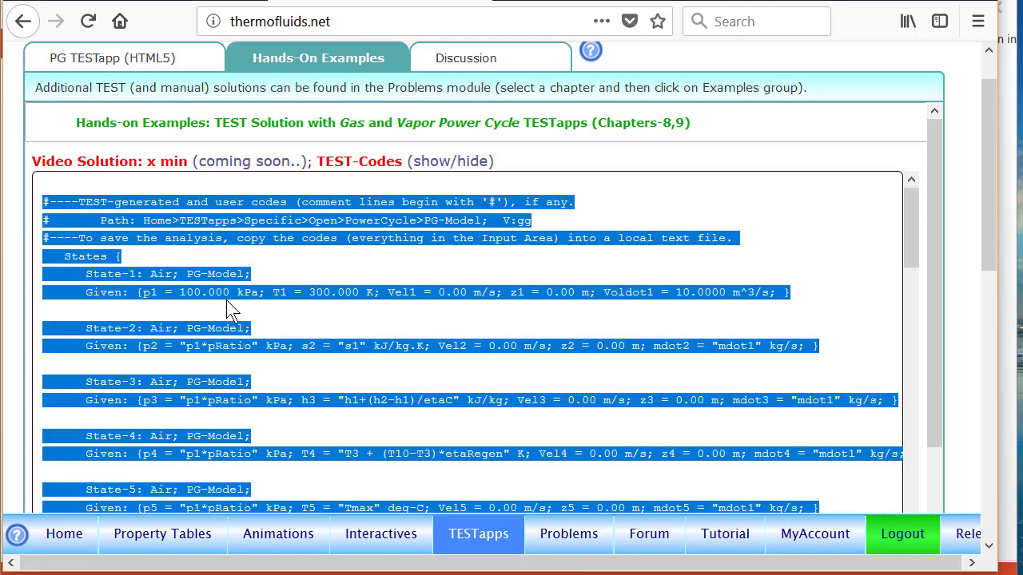
{"action": "left_click", "coordinate": [118, 60]}
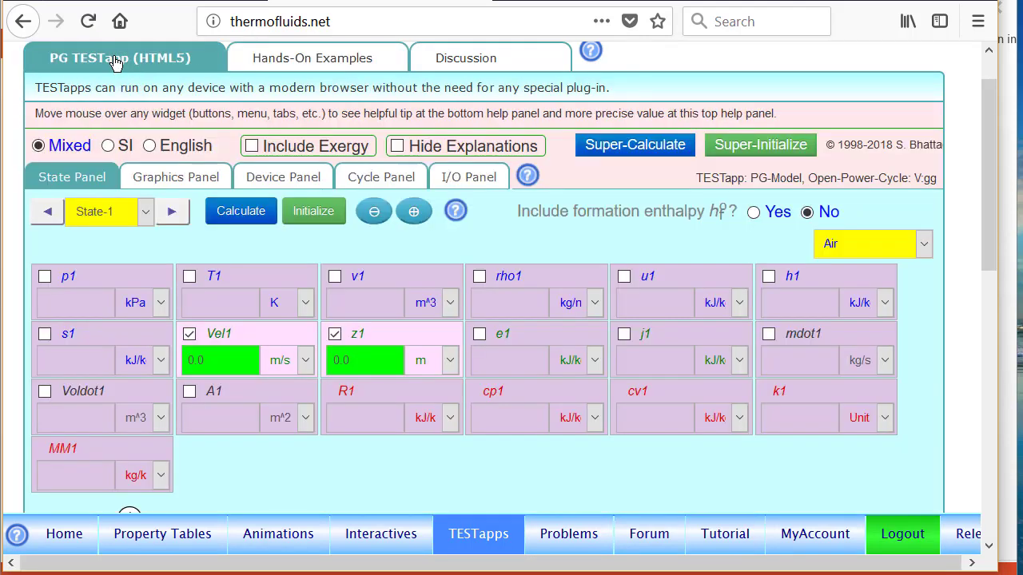
{"action": "left_click", "coordinate": [471, 177]}
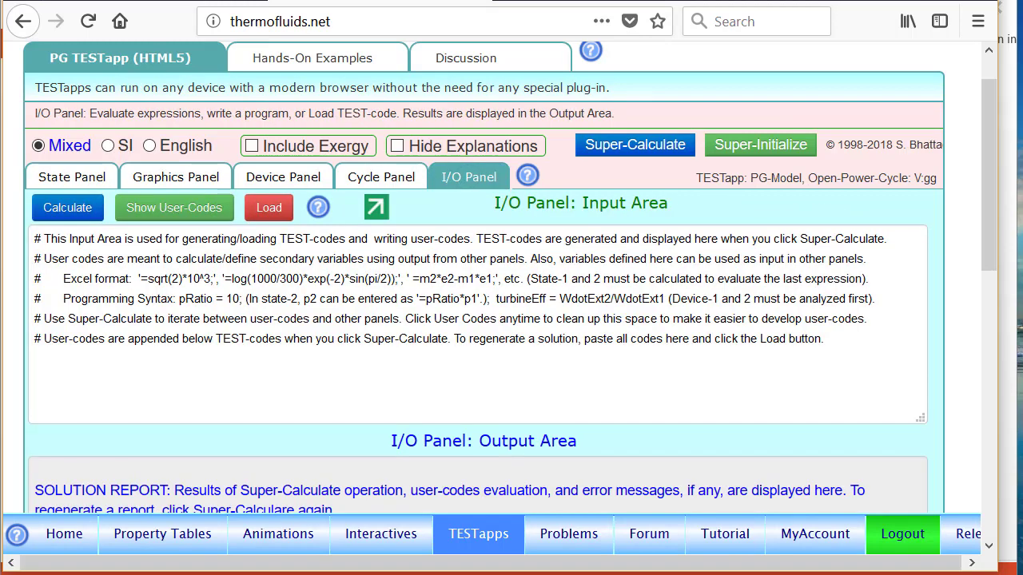
{"action": "left_click", "coordinate": [177, 384]}
{"action": "key", "text": "ctrl+v"}
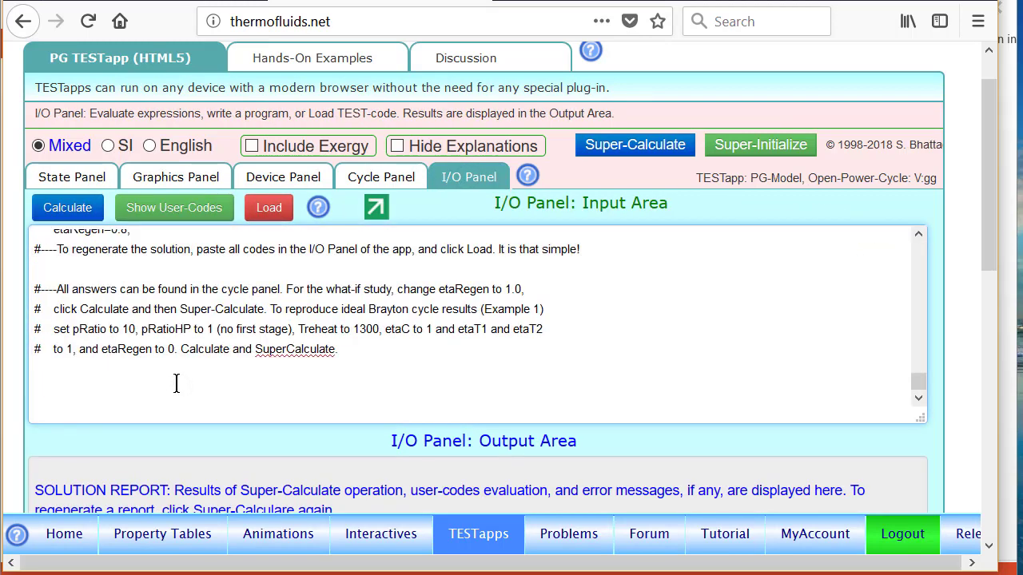
{"action": "left_click", "coordinate": [266, 212]}
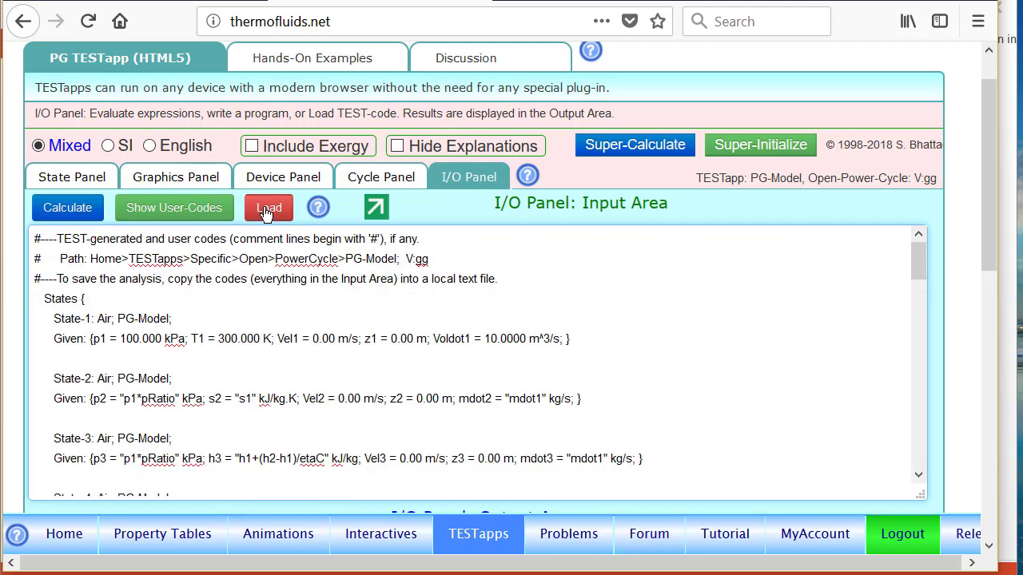
- Display the calculated State-1 and examine its given pressure, temperature and volumetric flow rate
{"action": "left_click", "coordinate": [74, 182]}
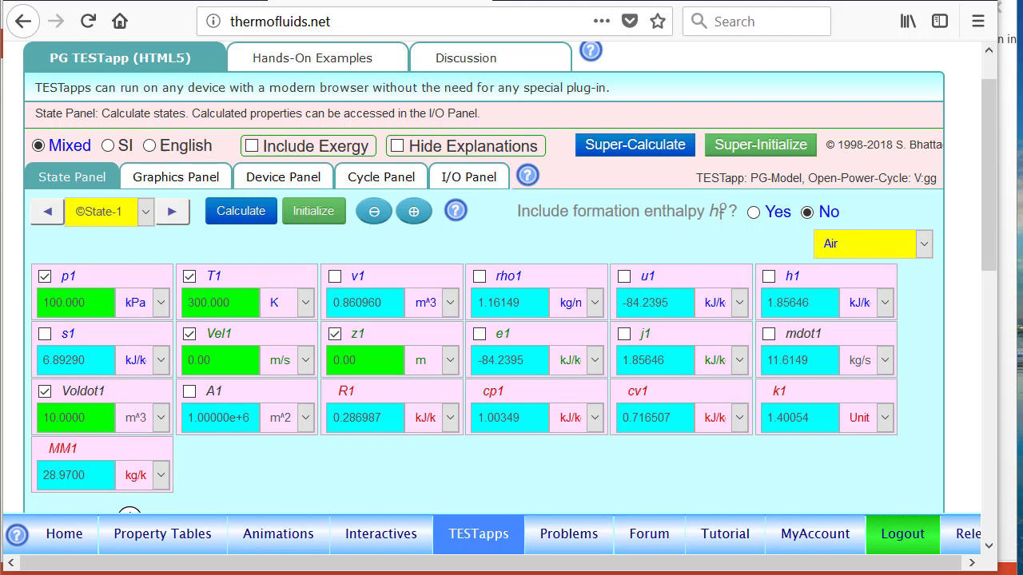
{"action": "mouse_move", "coordinate": [60, 269]}
{"action": "left_mouse_down"}
{"action": "mouse_move", "coordinate": [29, 300]}
{"action": "mouse_move", "coordinate": [62, 263]}
{"action": "left_mouse_up"}
{"action": "left_click_drag", "start_coordinate": [221, 262], "coordinate": [224, 272]}
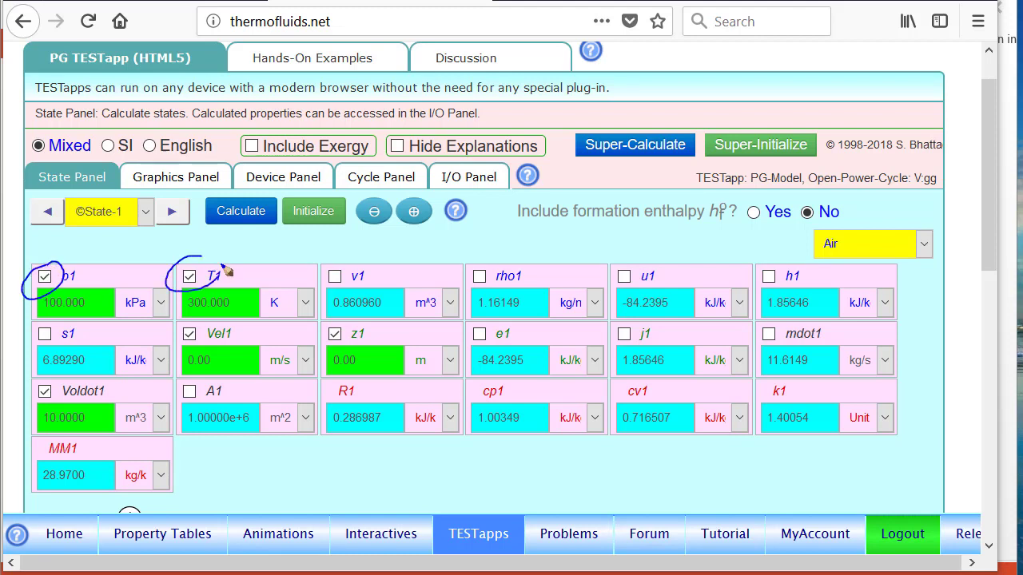
{"action": "mouse_move", "coordinate": [60, 390]}
{"action": "left_mouse_down"}
{"action": "mouse_move", "coordinate": [40, 411]}
{"action": "mouse_move", "coordinate": [58, 385]}
{"action": "left_mouse_up"}
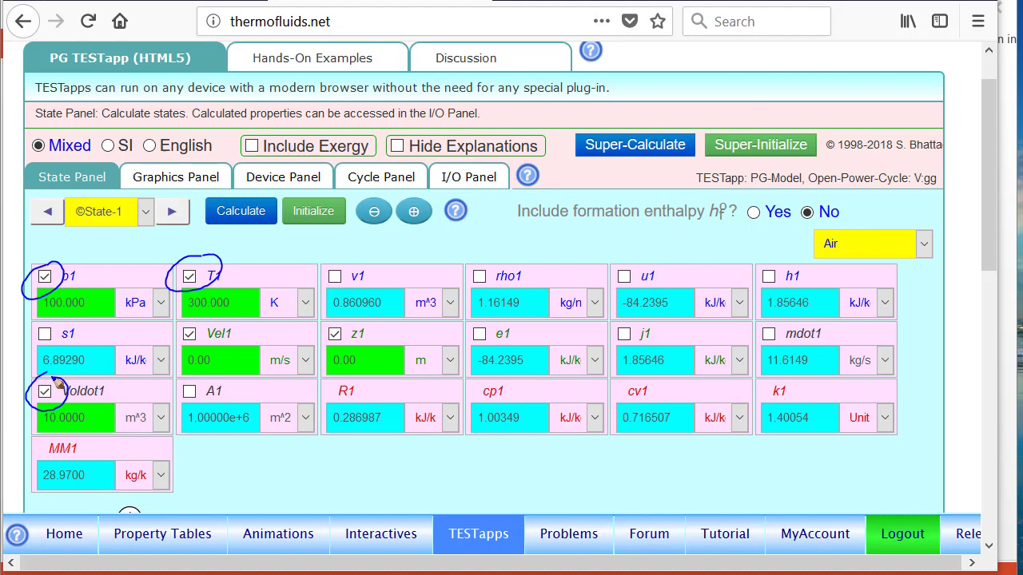
{"action": "key", "text": "Escape"}
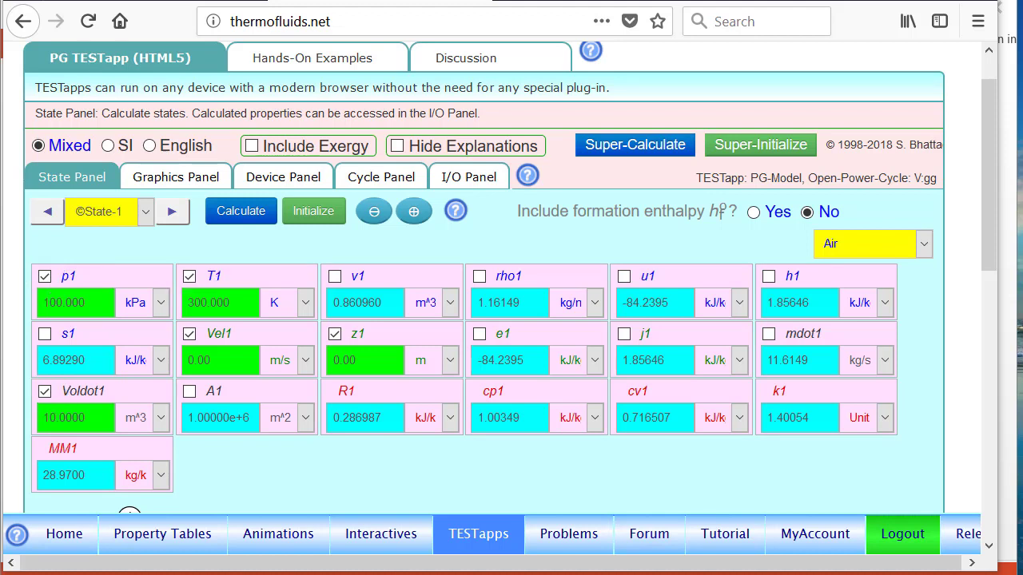
- Display State-2 and compare its given pressure and entropy expressions with the problem statement on the PowerPoint slide
{"action": "left_click", "coordinate": [172, 213]}
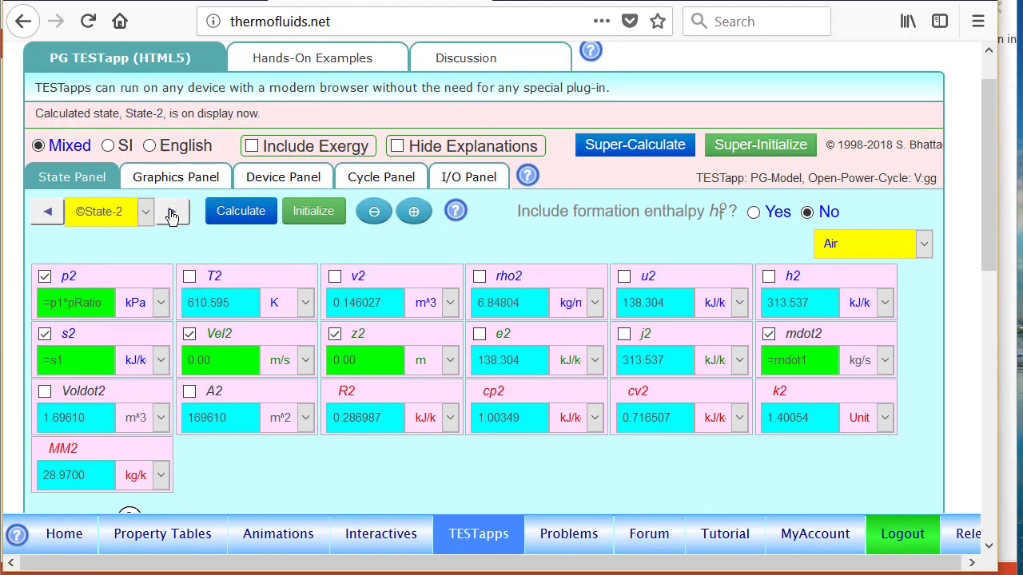
{"action": "key", "text": "alt+Tab"}
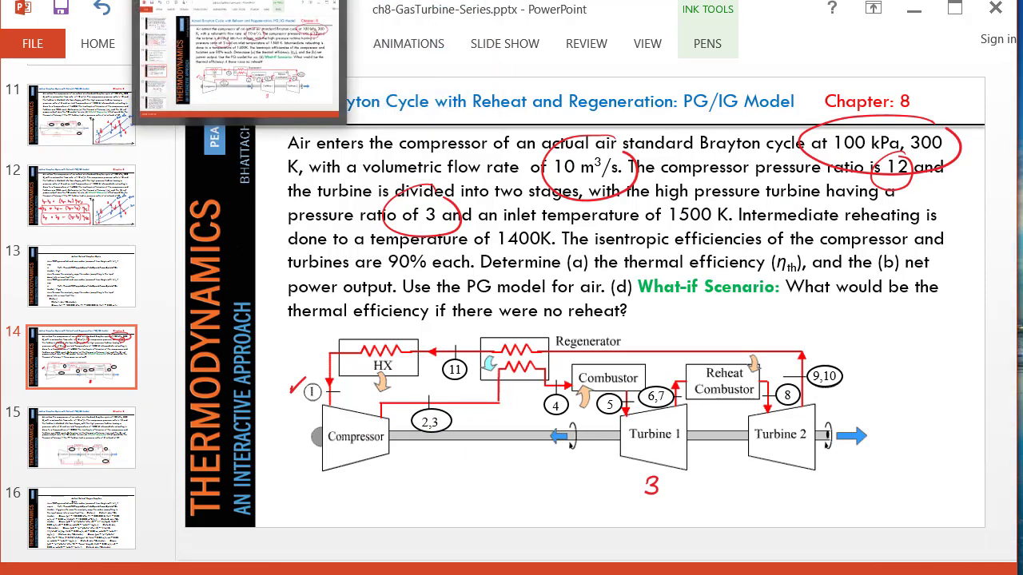
{"action": "left_click", "coordinate": [295, 1]}
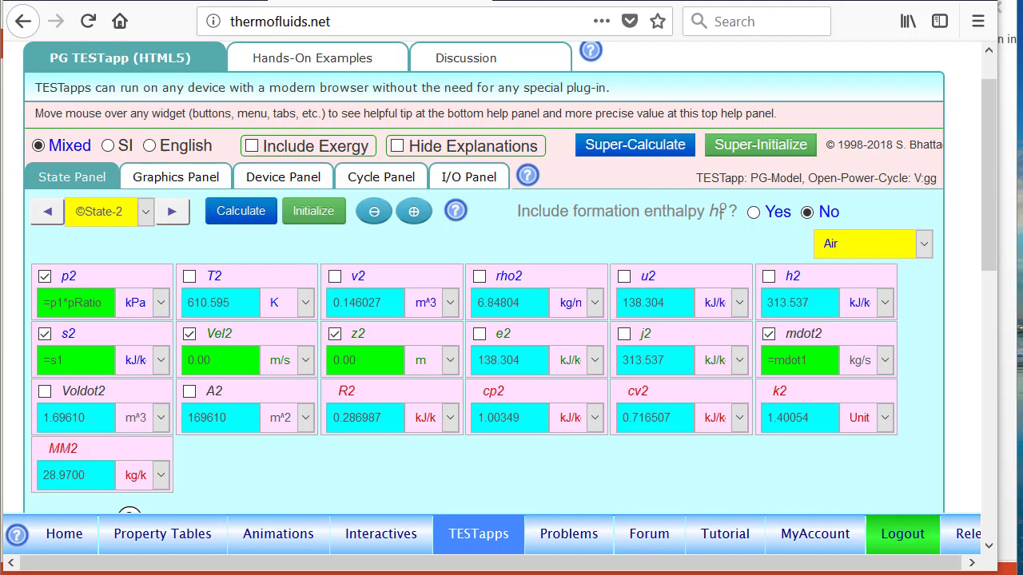
{"action": "mouse_move", "coordinate": [63, 257]}
{"action": "left_mouse_down"}
{"action": "mouse_move", "coordinate": [34, 298]}
{"action": "mouse_move", "coordinate": [74, 264]}
{"action": "left_mouse_up"}
{"action": "mouse_move", "coordinate": [53, 321]}
{"action": "left_mouse_down"}
{"action": "mouse_move", "coordinate": [75, 343]}
{"action": "mouse_move", "coordinate": [58, 329]}
{"action": "left_mouse_up"}
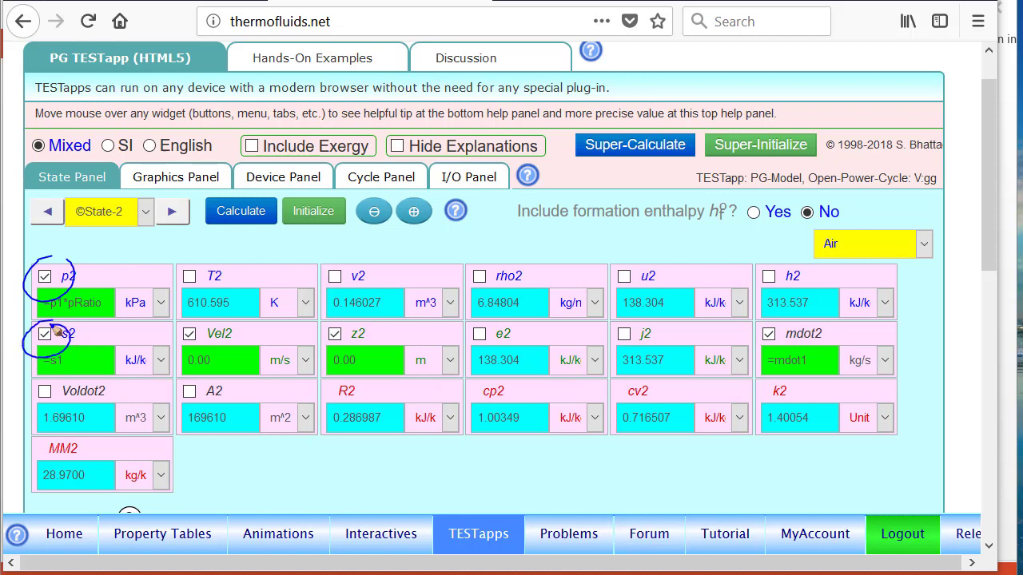
{"action": "key", "text": "Escape"}
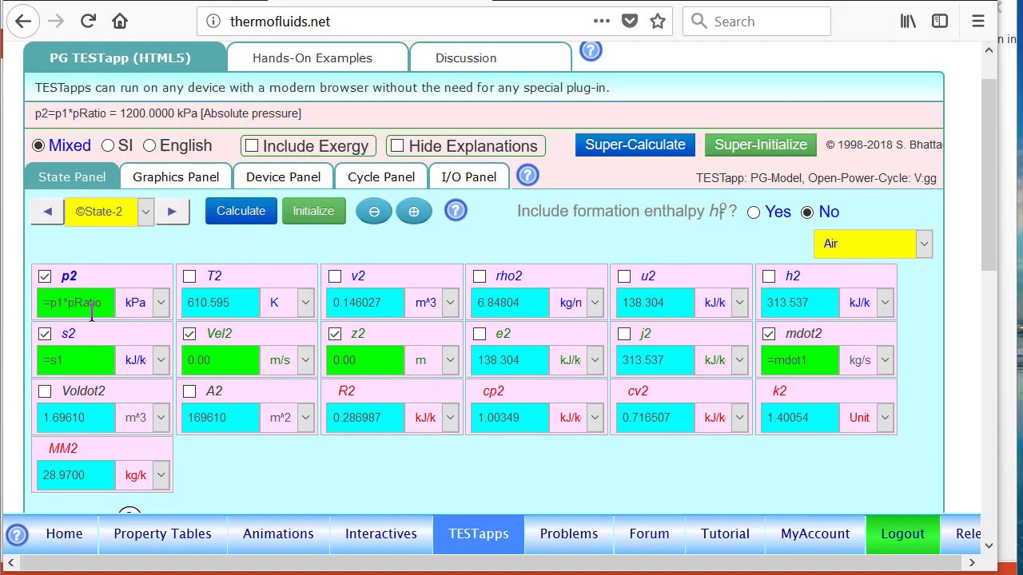
- Show only the user-codes block and examine the variables pRatio and pRatioHP
{"action": "left_click", "coordinate": [473, 184]}
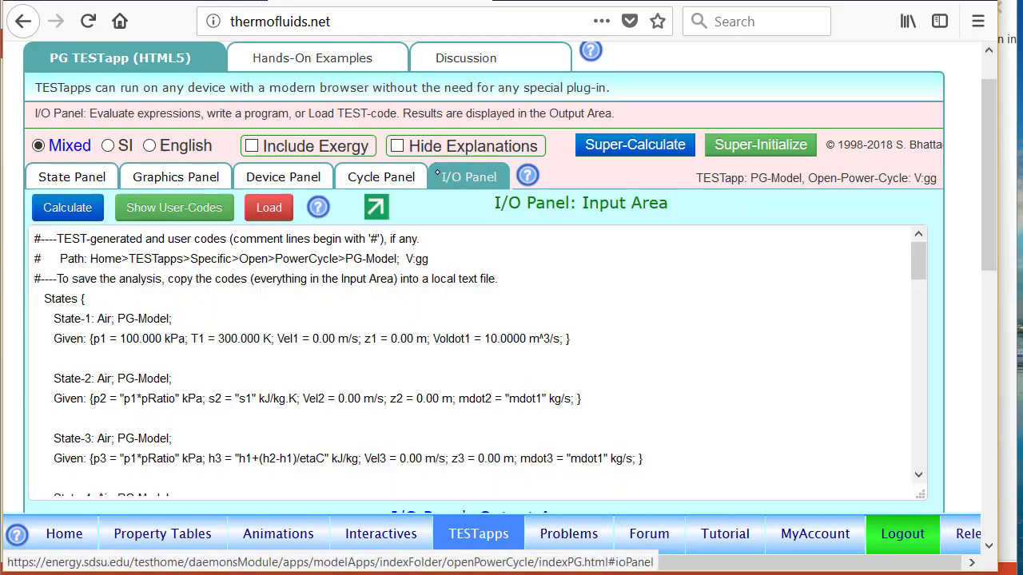
{"action": "left_click", "coordinate": [176, 210]}
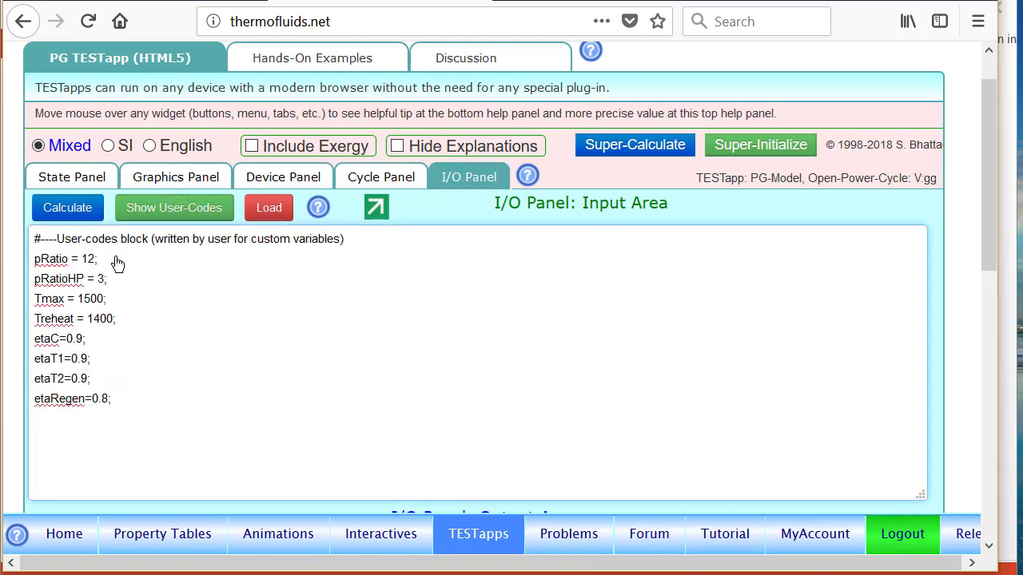
{"action": "key", "text": "ctrl+shift+d"}
{"action": "left_click_drag", "start_coordinate": [110, 262], "coordinate": [146, 265]}
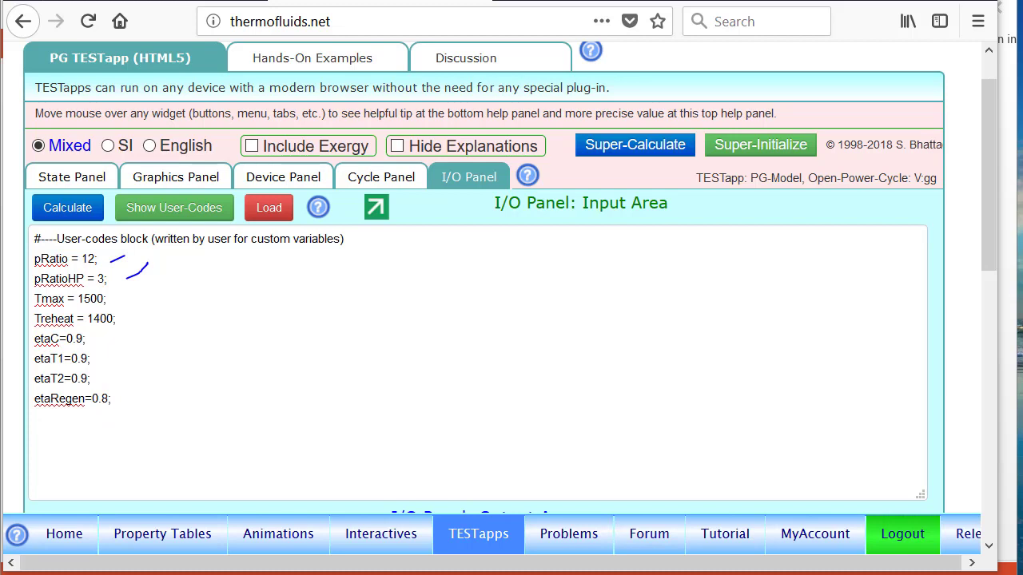
{"action": "key", "text": "Escape"}
- Display State-3 among the calculated states and examine its p3 expression and the full h3 expression with compressor efficiency
{"action": "left_click", "coordinate": [89, 176]}
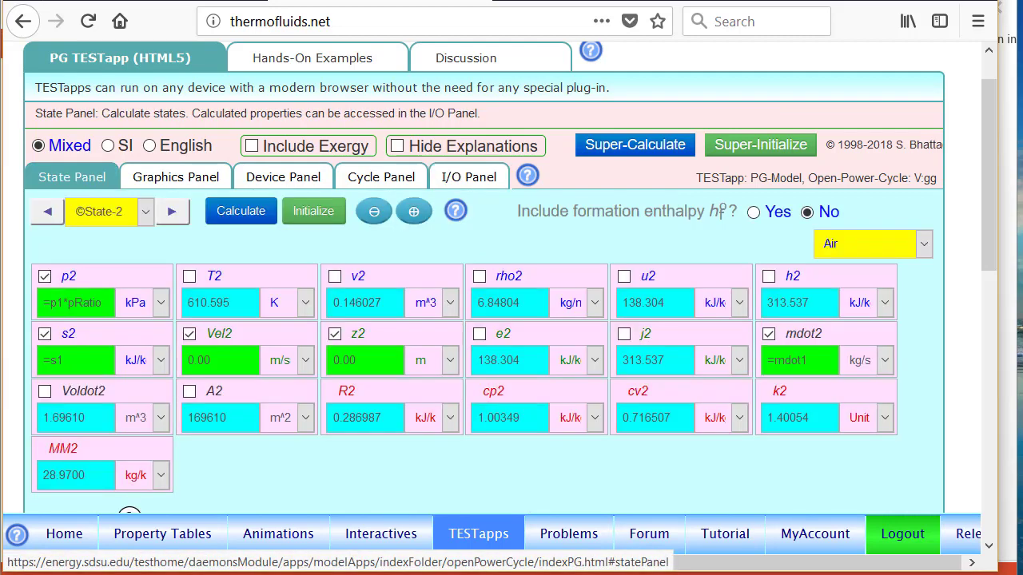
{"action": "left_click", "coordinate": [171, 213]}
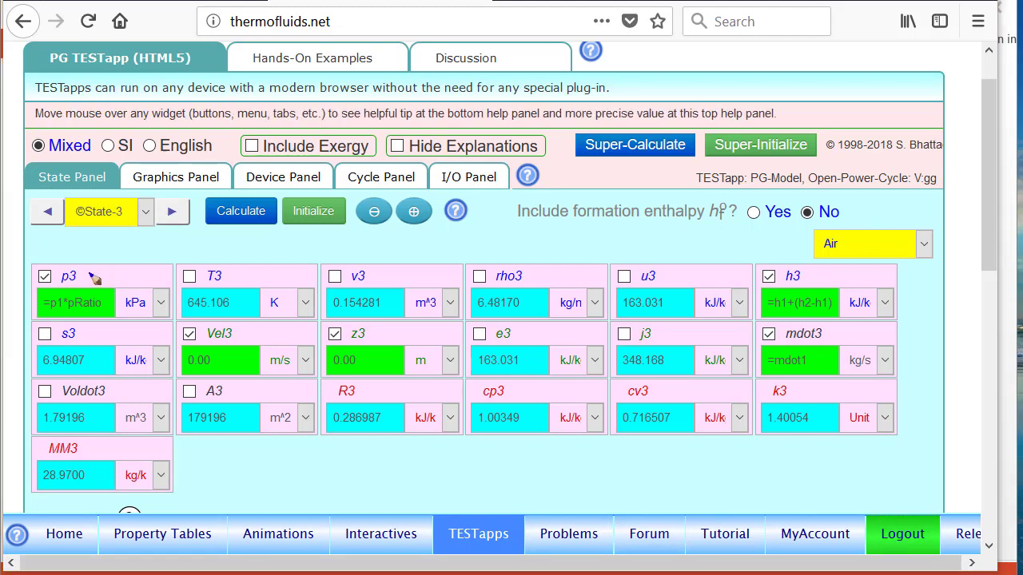
{"action": "mouse_move", "coordinate": [37, 277]}
{"action": "left_mouse_down"}
{"action": "mouse_move", "coordinate": [99, 316]}
{"action": "mouse_move", "coordinate": [60, 264]}
{"action": "left_mouse_up"}
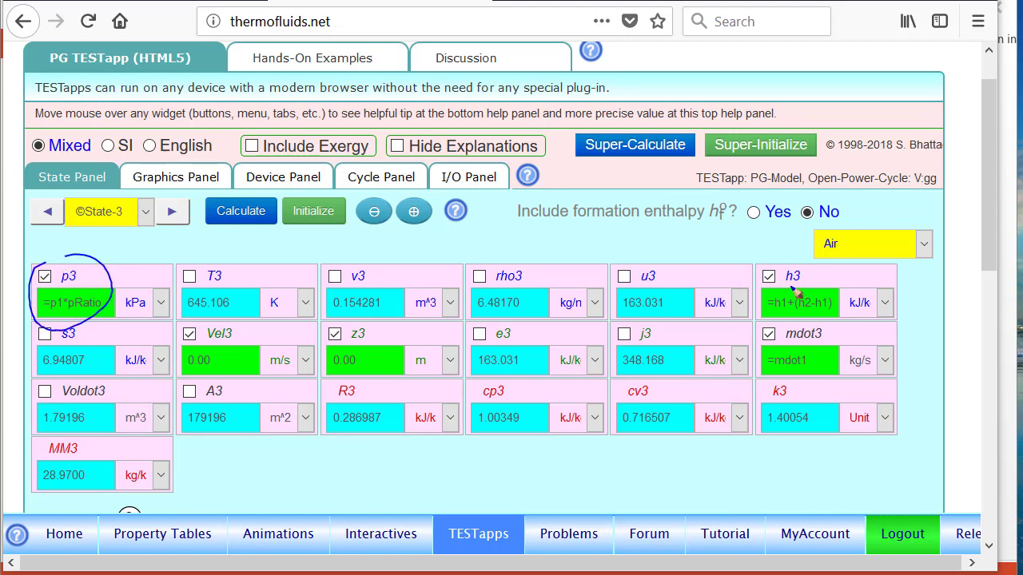
{"action": "key", "text": "Escape"}
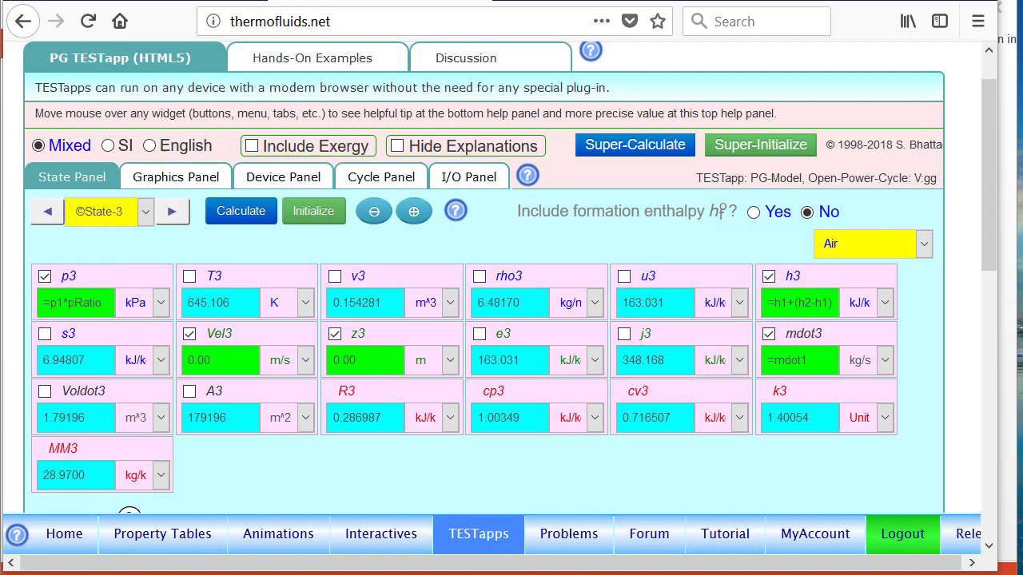
{"action": "mouse_move", "coordinate": [796, 302]}
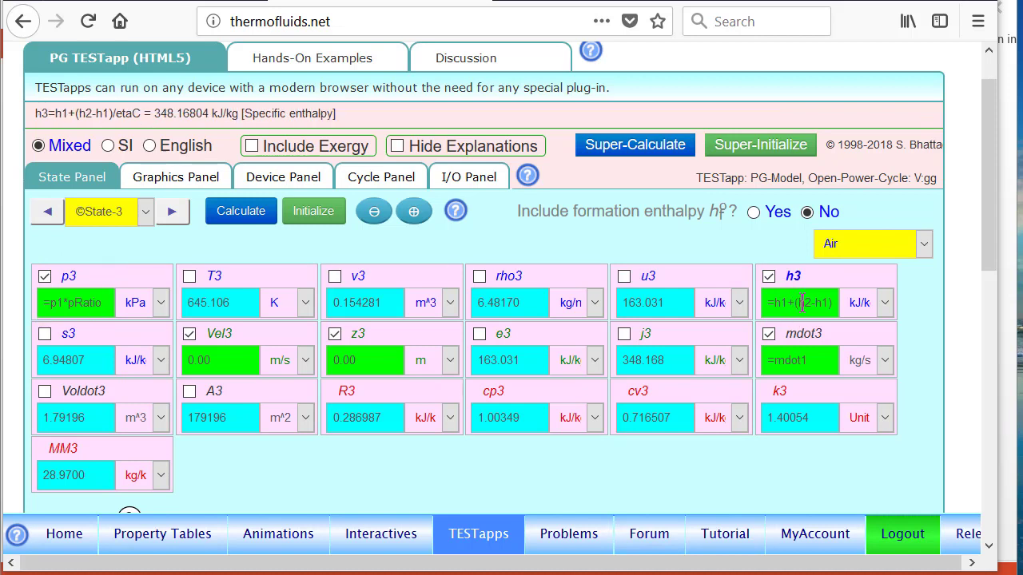
{"action": "left_click_drag", "start_coordinate": [774, 302], "coordinate": [847, 314]}
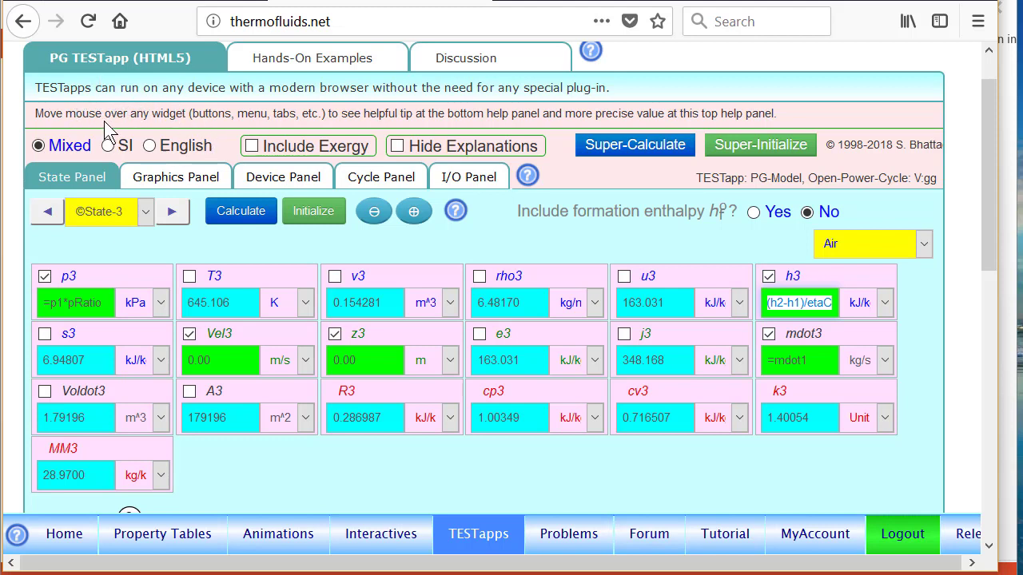
{"action": "mouse_move", "coordinate": [813, 298]}
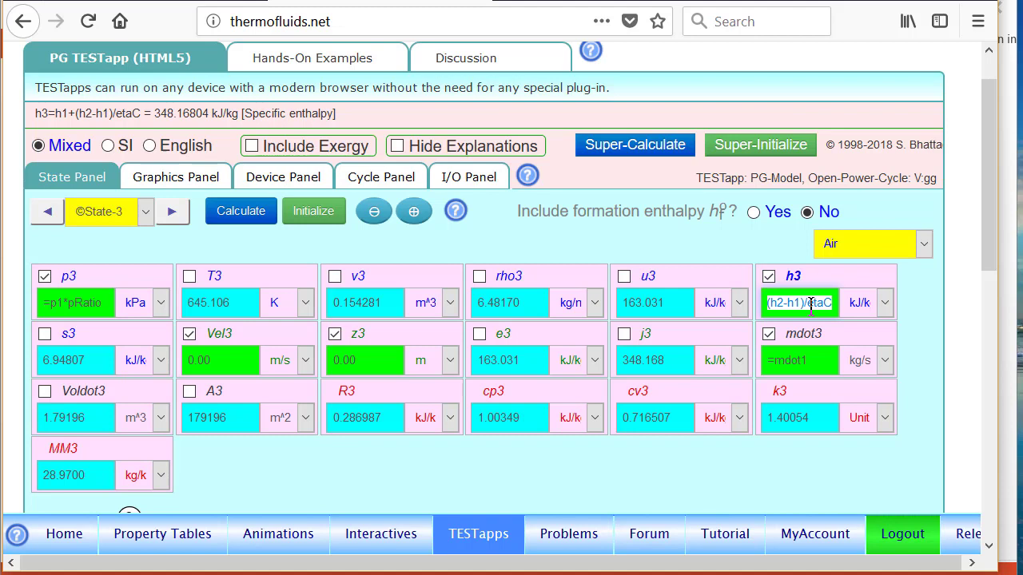
- Examine the mass flow input of State-4, and check State-5's given p5 and T5 against the cycle diagram on the PowerPoint slide
{"action": "left_click", "coordinate": [173, 211]}
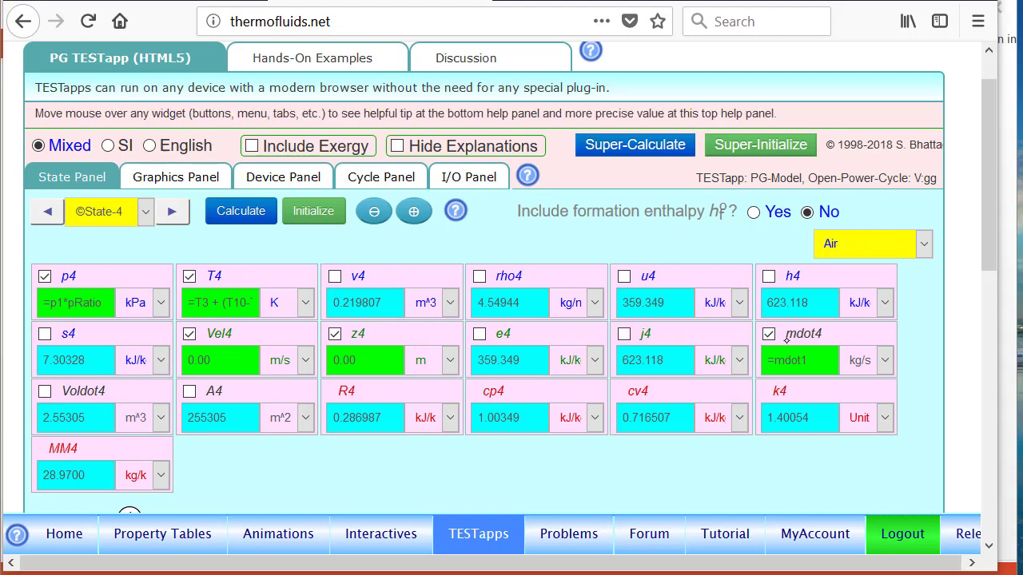
{"action": "mouse_move", "coordinate": [788, 323]}
{"action": "left_mouse_down"}
{"action": "mouse_move", "coordinate": [820, 344]}
{"action": "mouse_move", "coordinate": [799, 321]}
{"action": "left_mouse_up"}
{"action": "left_click", "coordinate": [170, 212]}
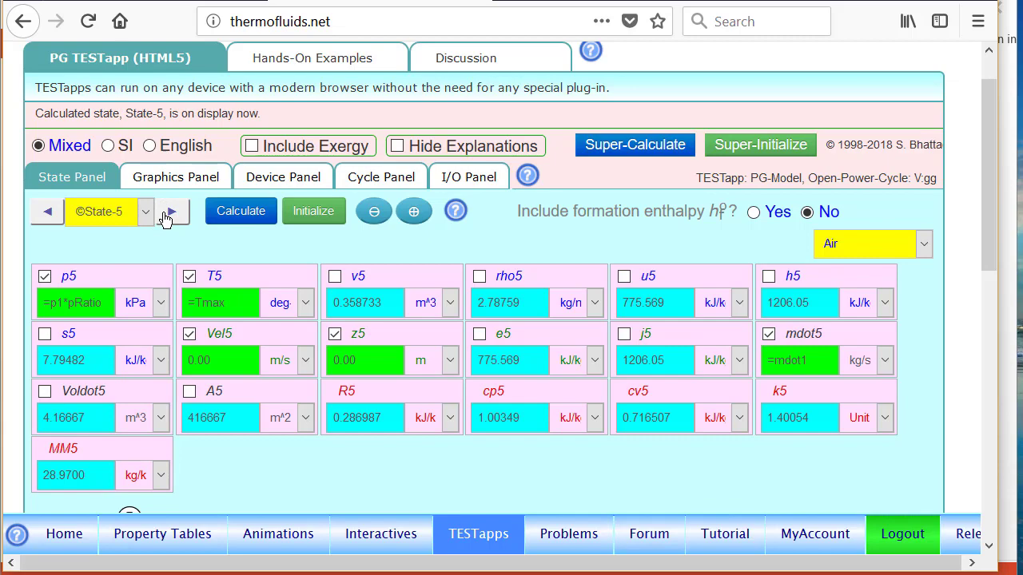
{"action": "left_click", "coordinate": [242, 1]}
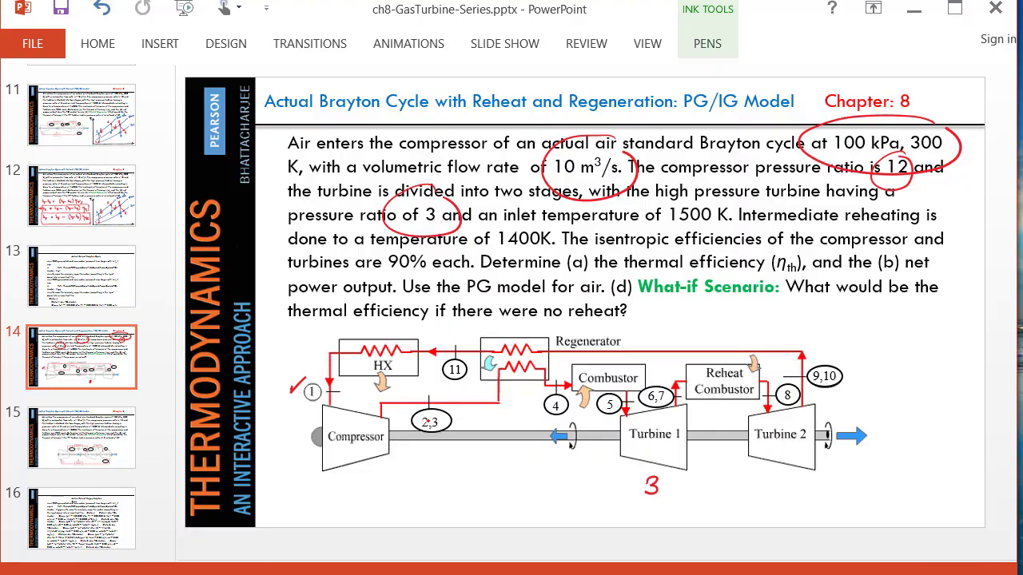
{"action": "key", "text": "alt+Tab"}
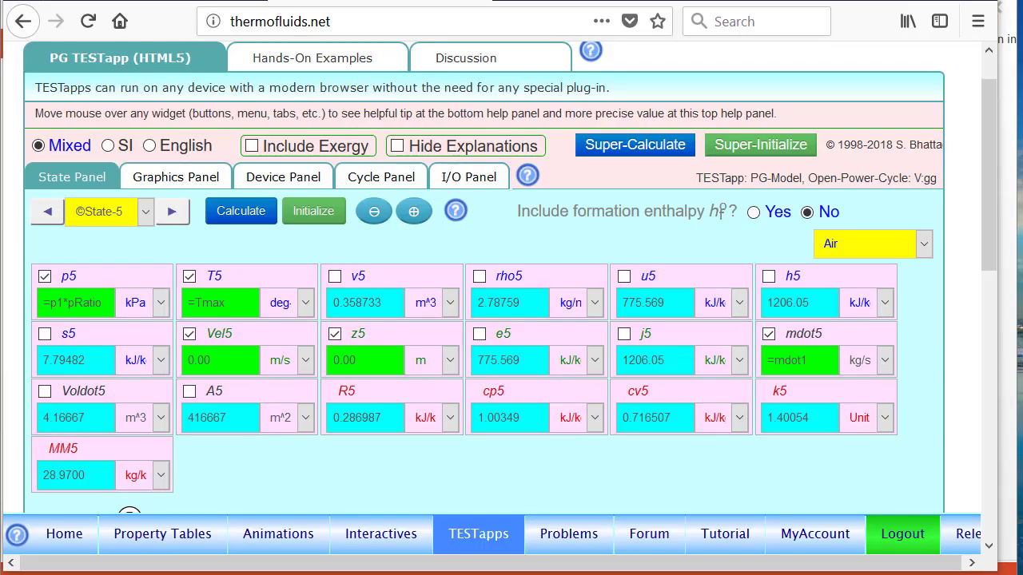
{"action": "mouse_move", "coordinate": [85, 310]}
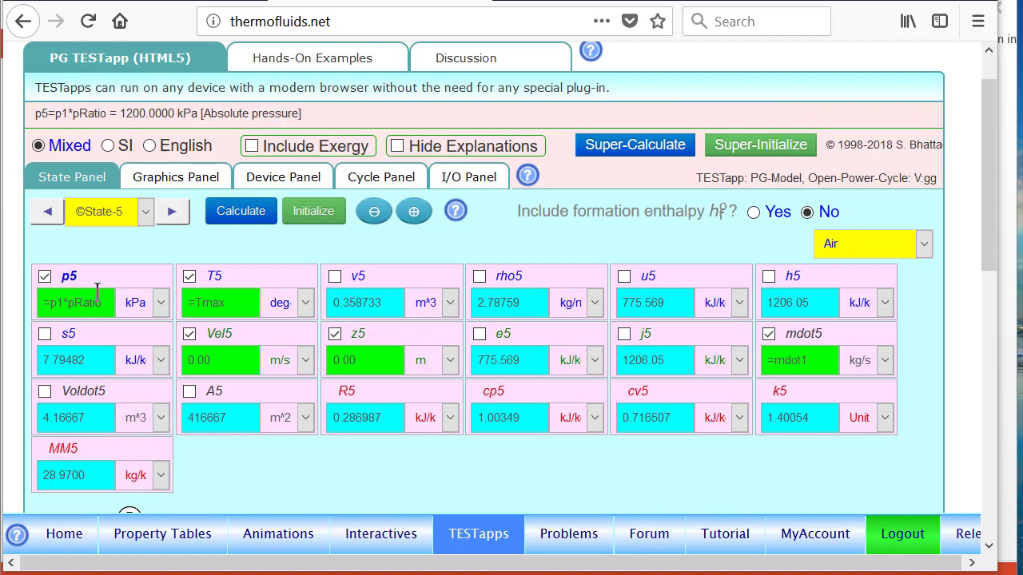
{"action": "mouse_move", "coordinate": [68, 250]}
{"action": "left_mouse_down"}
{"action": "mouse_move", "coordinate": [116, 276]}
{"action": "mouse_move", "coordinate": [73, 263]}
{"action": "left_mouse_up"}
{"action": "mouse_move", "coordinate": [228, 262]}
{"action": "left_mouse_down"}
{"action": "mouse_move", "coordinate": [163, 299]}
{"action": "mouse_move", "coordinate": [224, 264]}
{"action": "left_mouse_up"}
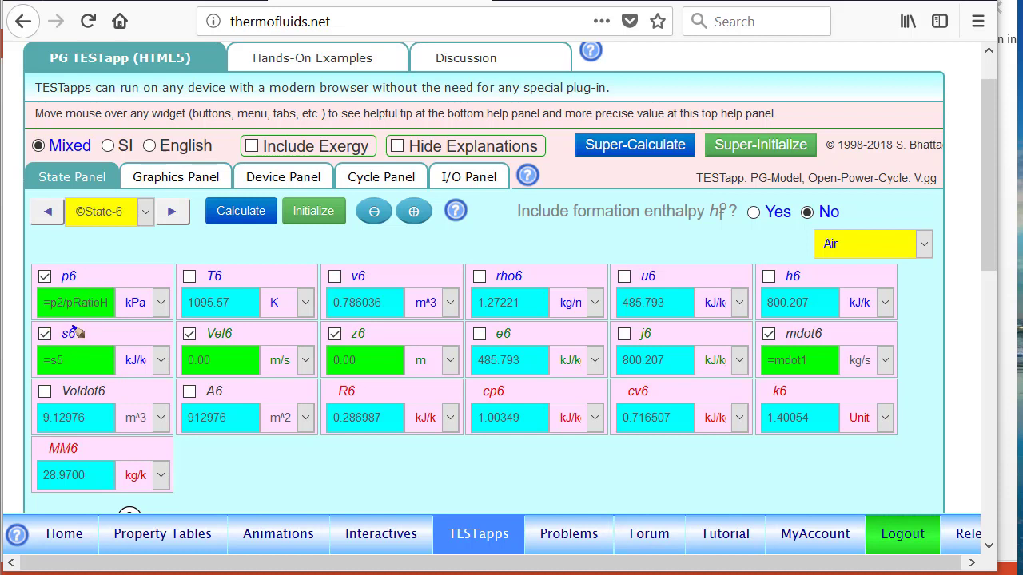
- Review the given pressure and entropy of State-6 and the p7 and h7 expressions of State-7, advancing to State-8
{"action": "mouse_move", "coordinate": [64, 267]}
{"action": "left_mouse_down"}
{"action": "mouse_move", "coordinate": [49, 258]}
{"action": "mouse_move", "coordinate": [62, 337]}
{"action": "left_mouse_up"}
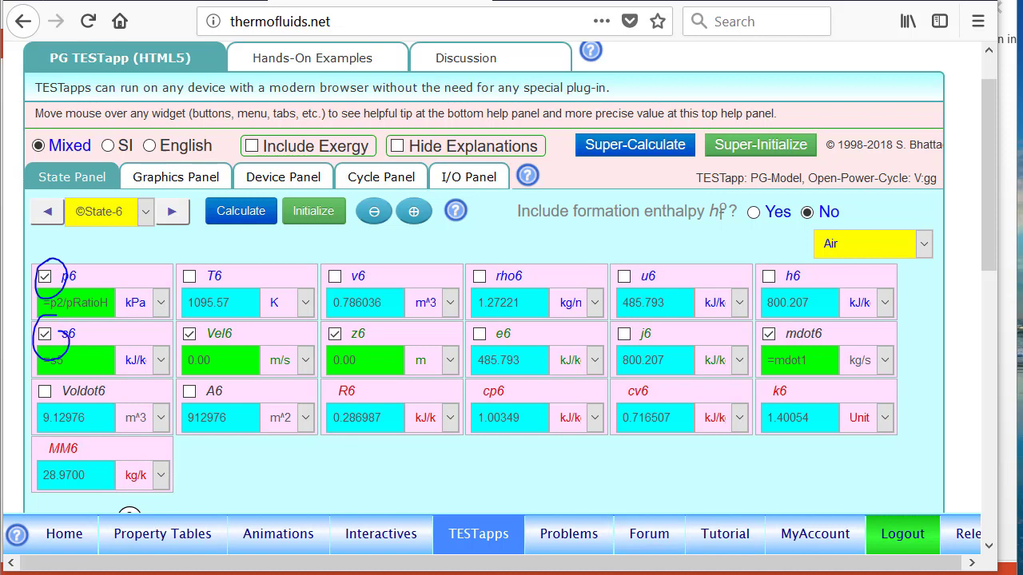
{"action": "left_click", "coordinate": [170, 215]}
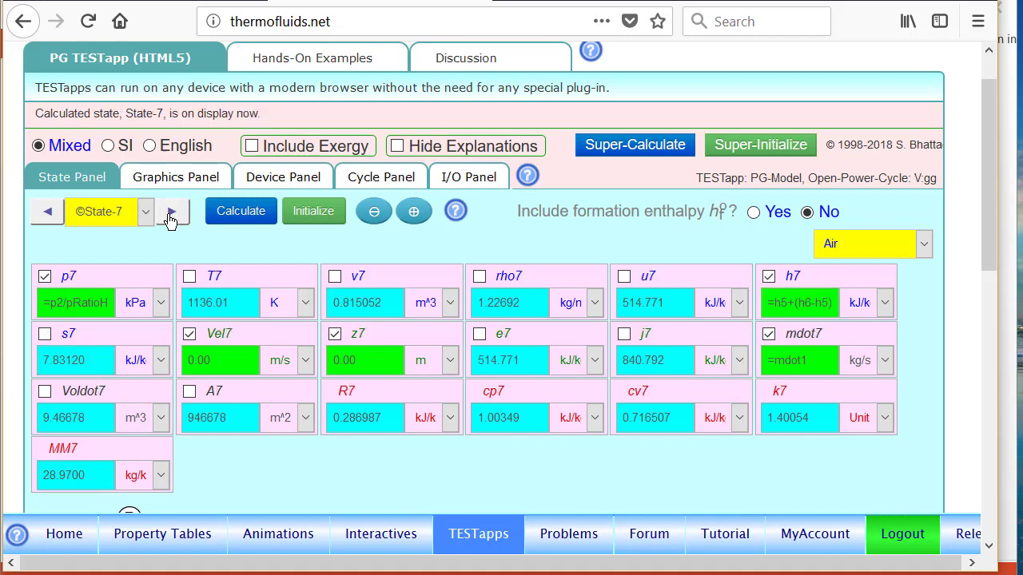
{"action": "left_click", "coordinate": [69, 302]}
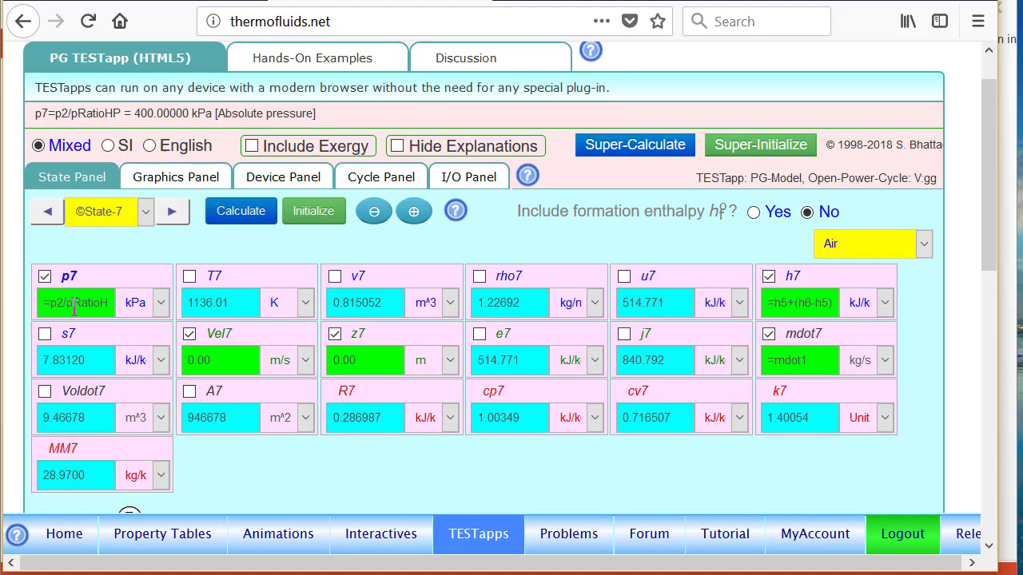
{"action": "left_click", "coordinate": [800, 302]}
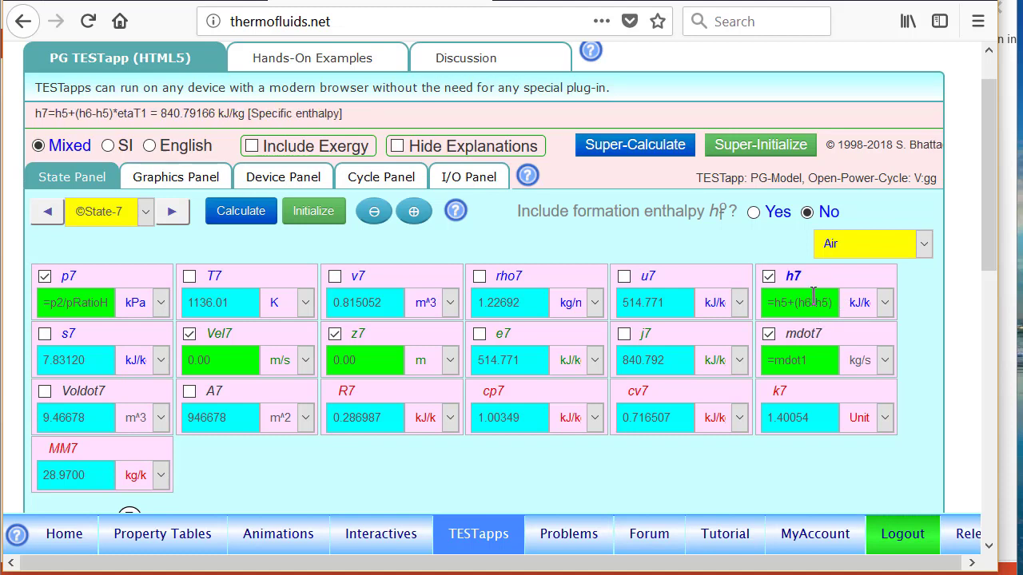
{"action": "left_click", "coordinate": [170, 213]}
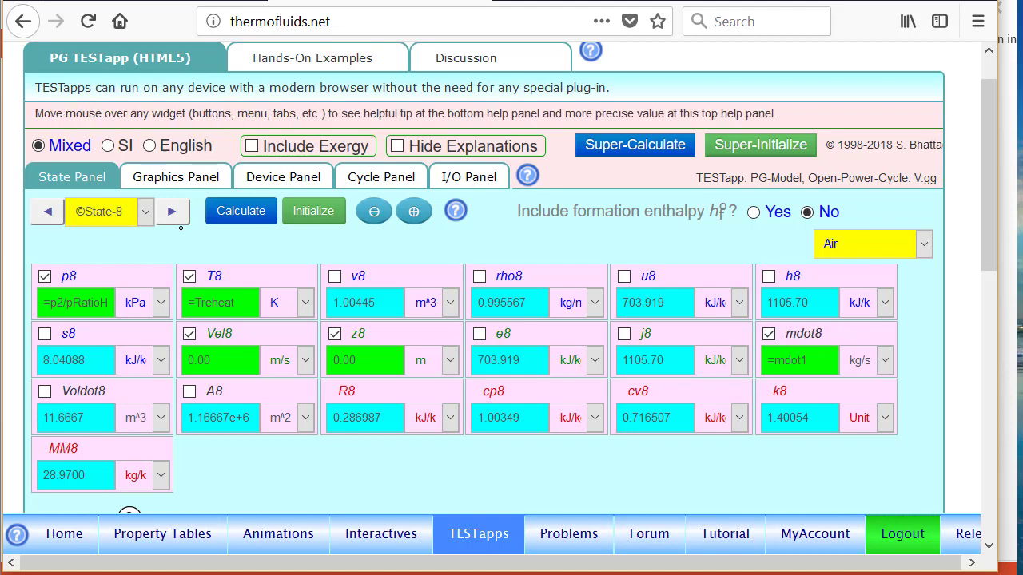
- Review State-9's given pressure and entropy against the cycle diagram on the PowerPoint slide, and examine State-10's full h10 expression
{"action": "left_click", "coordinate": [170, 213]}
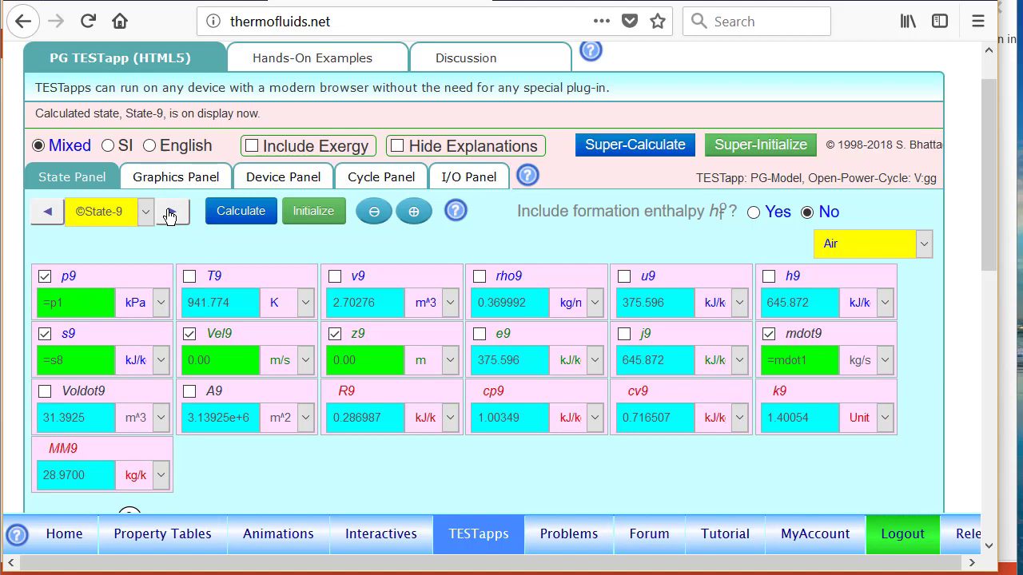
{"action": "left_click", "coordinate": [44, 278]}
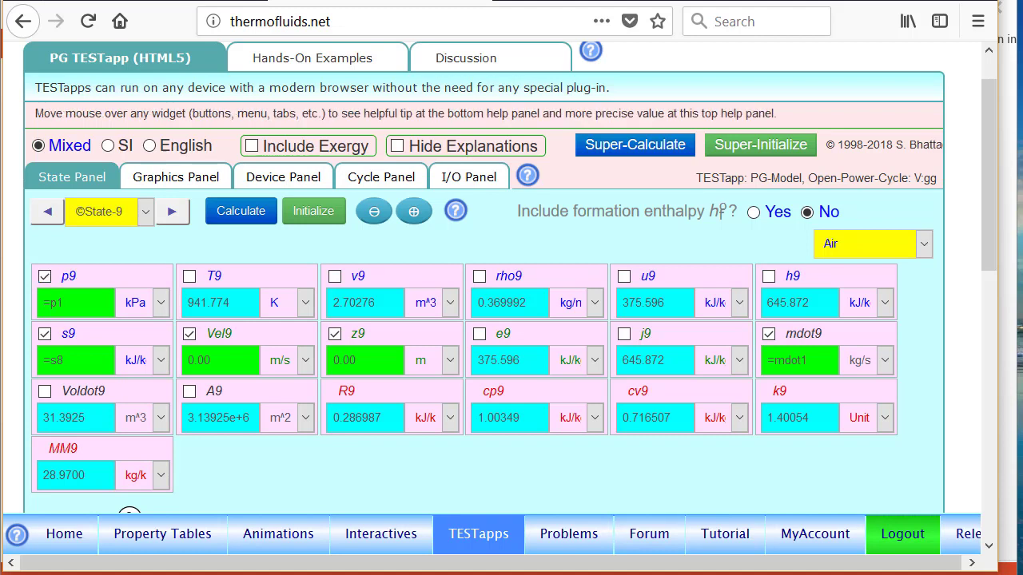
{"action": "left_click", "coordinate": [239, 56]}
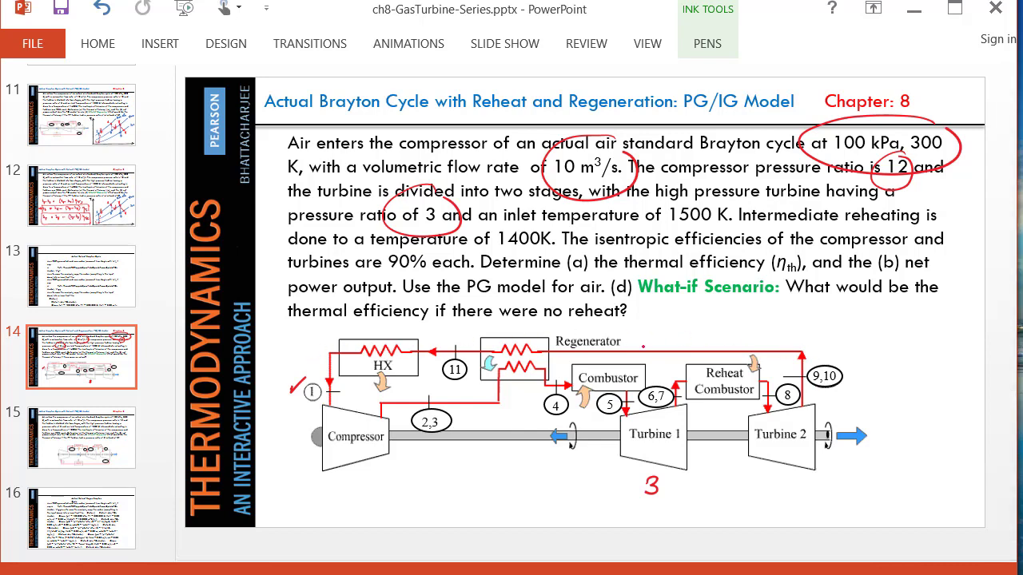
{"action": "key", "text": "alt+Tab"}
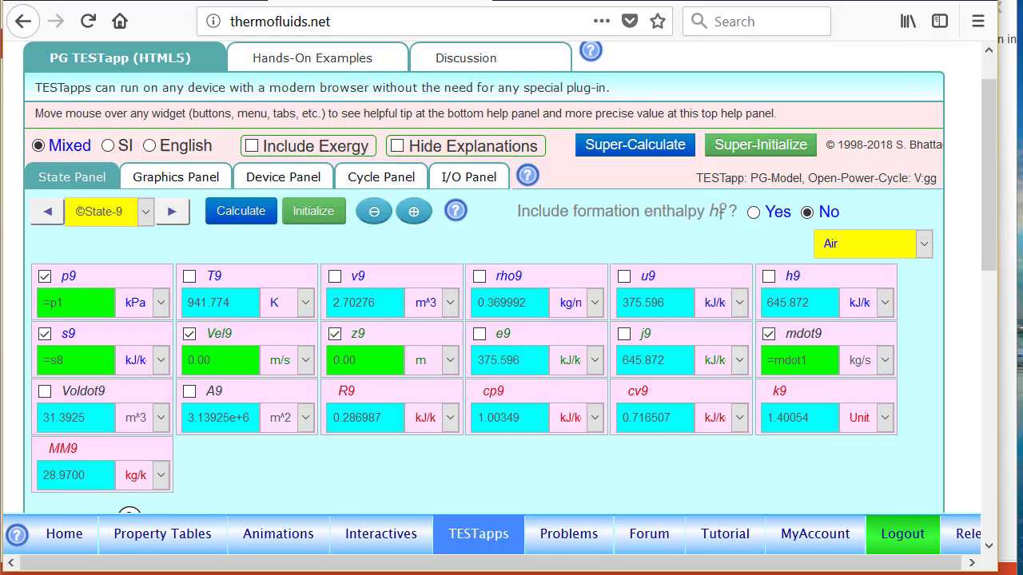
{"action": "left_click", "coordinate": [171, 214]}
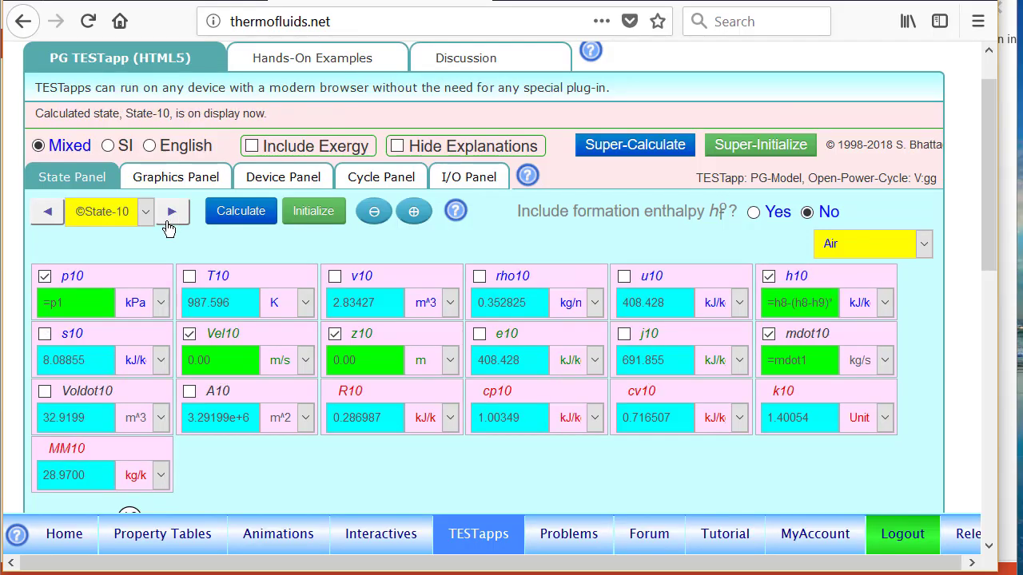
{"action": "left_click", "coordinate": [793, 304]}
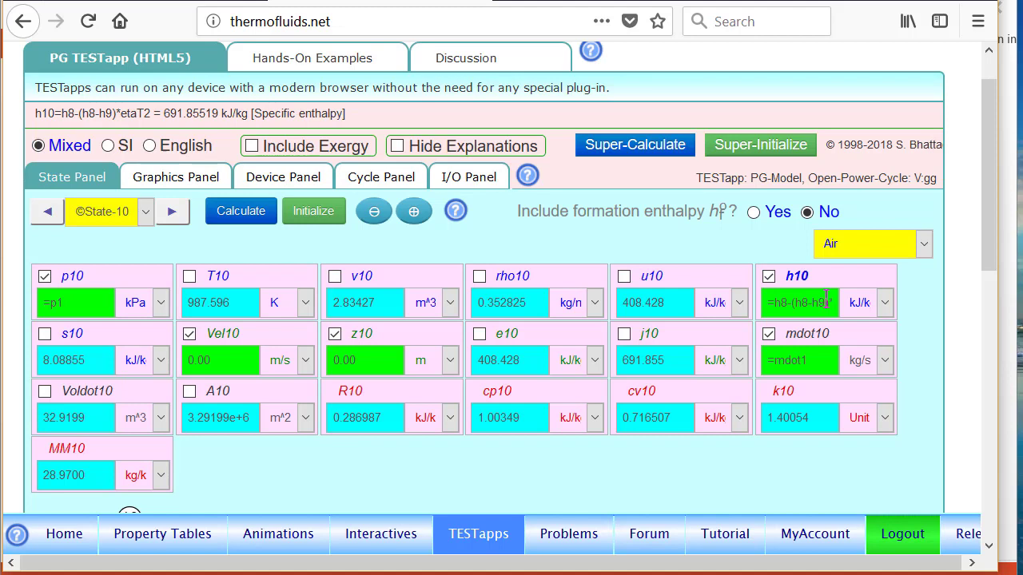
- Display State-11, examine its full h11 expression from the regenerator energy balance, and locate the state on the PowerPoint slide's cycle diagram
{"action": "left_click", "coordinate": [171, 212]}
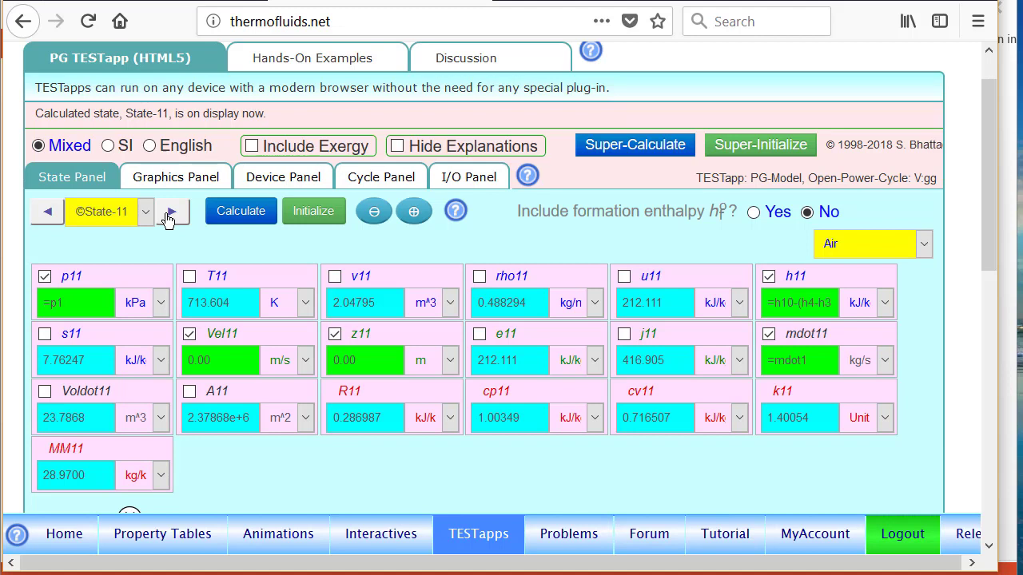
{"action": "left_click", "coordinate": [799, 302]}
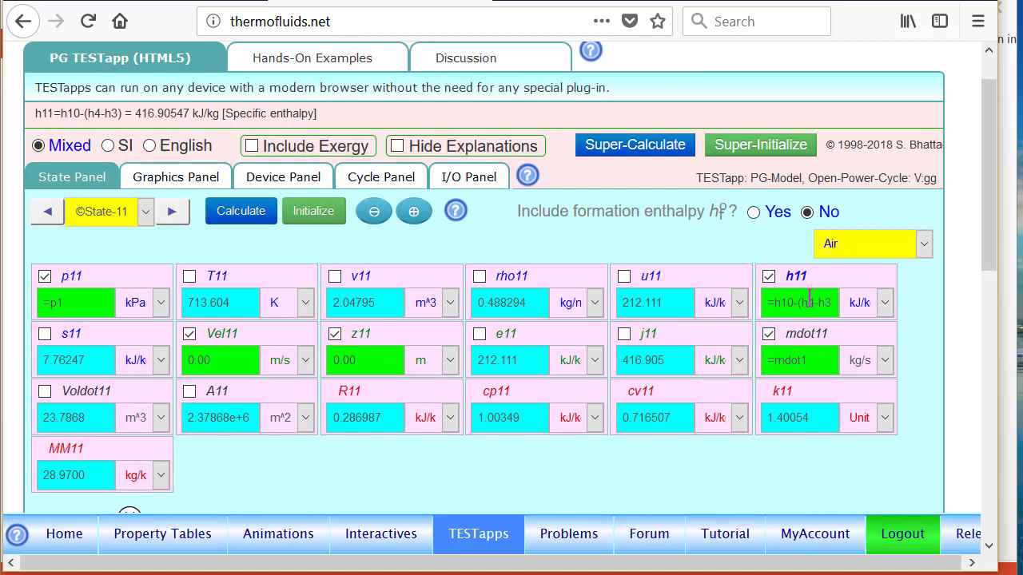
{"action": "key", "text": "alt+Tab"}
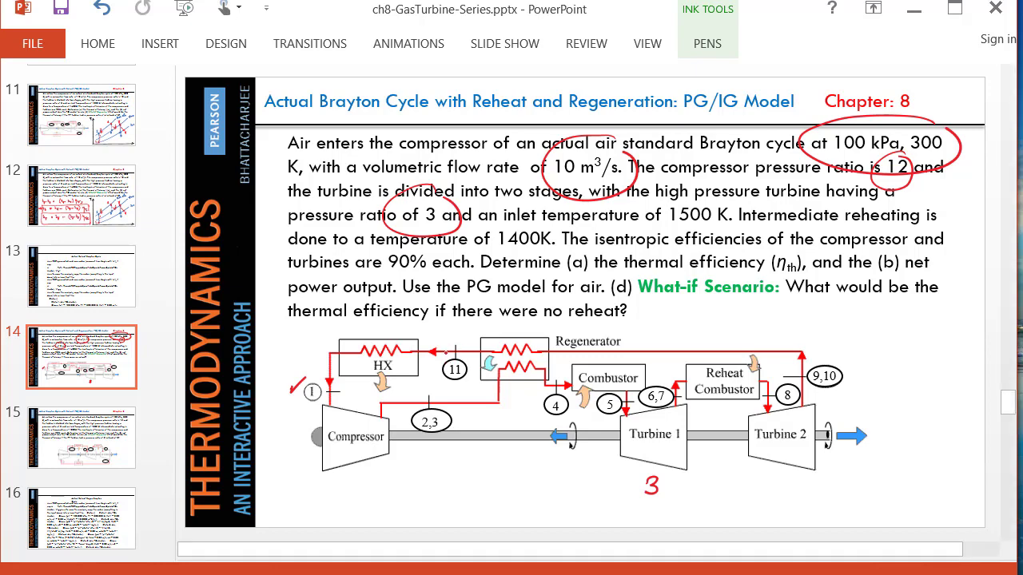
{"action": "key", "text": "alt+Tab"}
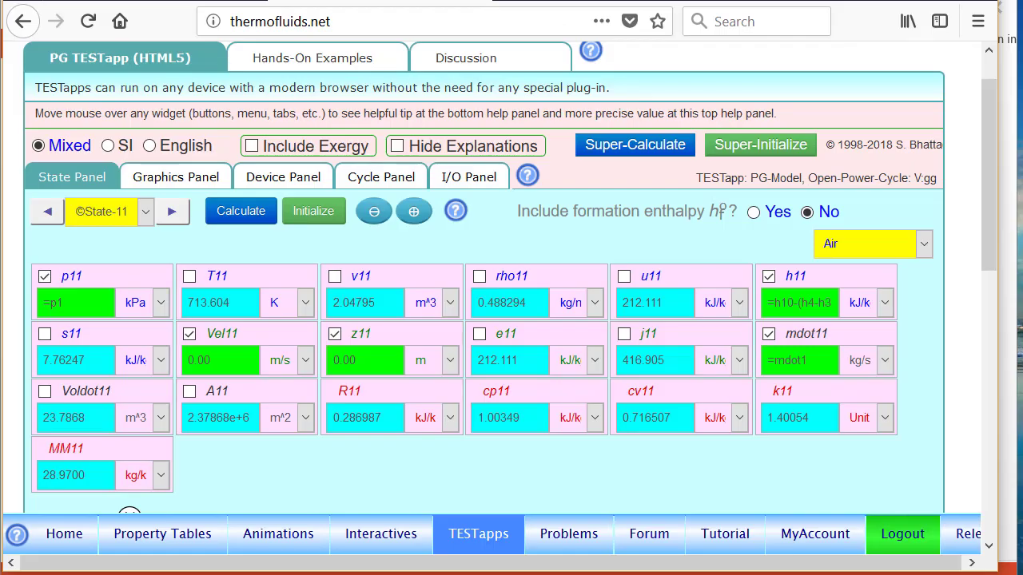
{"action": "mouse_move", "coordinate": [795, 305]}
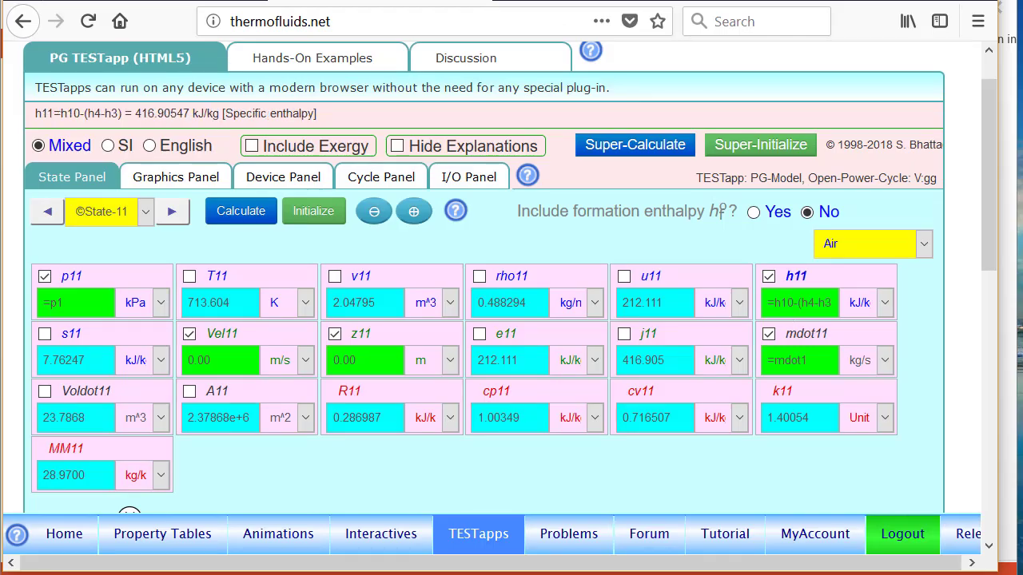
{"action": "left_click", "coordinate": [172, 212]}
{"action": "left_click", "coordinate": [49, 211]}
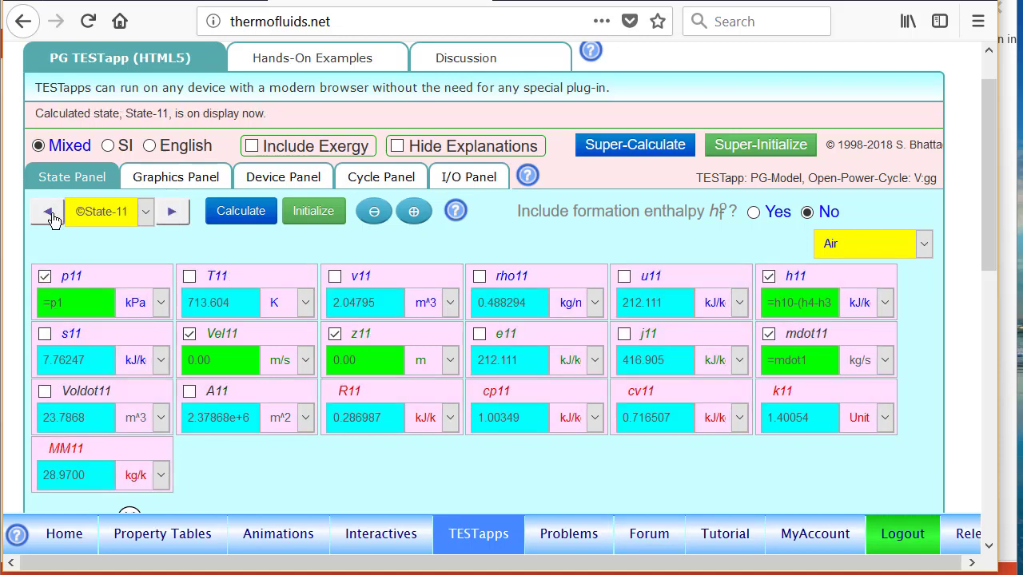
- Show the T-s plot of the calculated states, trace the cycle's process lines over it in ink, and clear the ink
{"action": "left_click", "coordinate": [192, 183]}
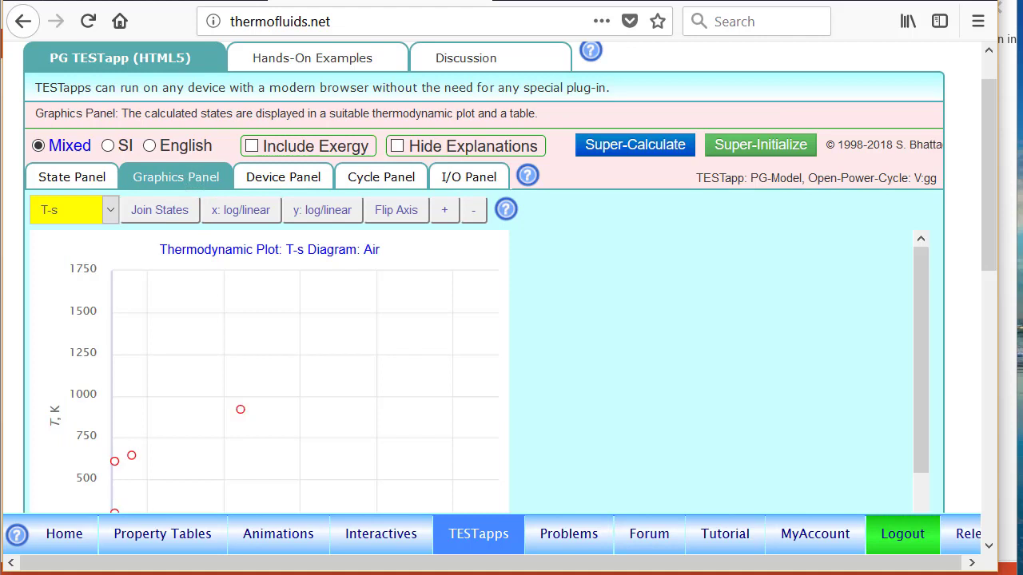
{"action": "scroll", "coordinate": [993, 221], "scroll_direction": "down", "scroll_amount": 4}
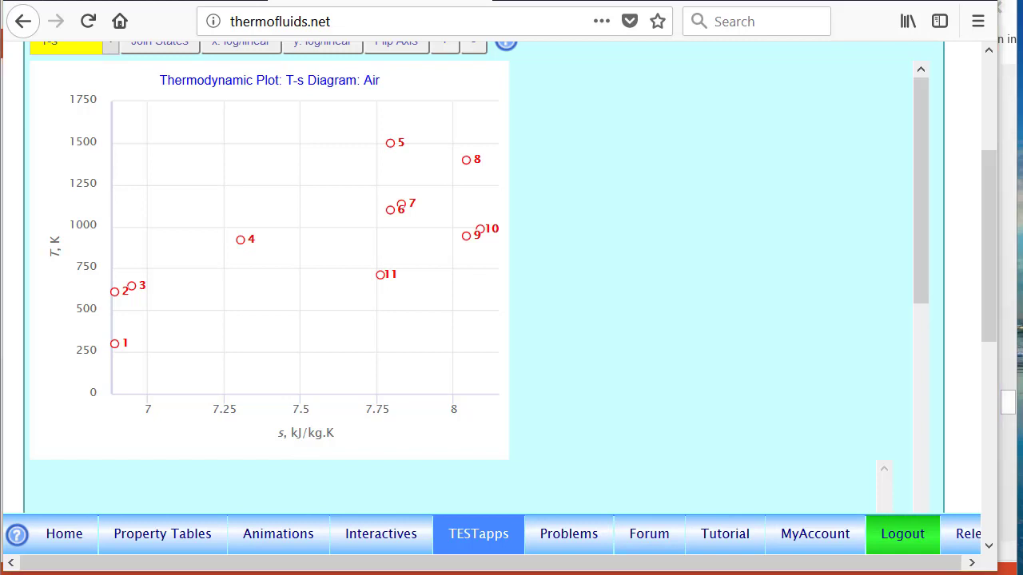
{"action": "left_click", "coordinate": [373, 414]}
{"action": "left_click_drag", "start_coordinate": [117, 293], "coordinate": [115, 358]}
{"action": "mouse_move", "coordinate": [118, 296]}
{"action": "left_mouse_down"}
{"action": "mouse_move", "coordinate": [170, 278]}
{"action": "mouse_move", "coordinate": [399, 135]}
{"action": "mouse_move", "coordinate": [394, 214]}
{"action": "mouse_move", "coordinate": [463, 159]}
{"action": "mouse_move", "coordinate": [462, 244]}
{"action": "left_mouse_up"}
{"action": "mouse_move", "coordinate": [113, 350]}
{"action": "left_mouse_down"}
{"action": "mouse_move", "coordinate": [296, 301]}
{"action": "mouse_move", "coordinate": [495, 216]}
{"action": "left_mouse_up"}
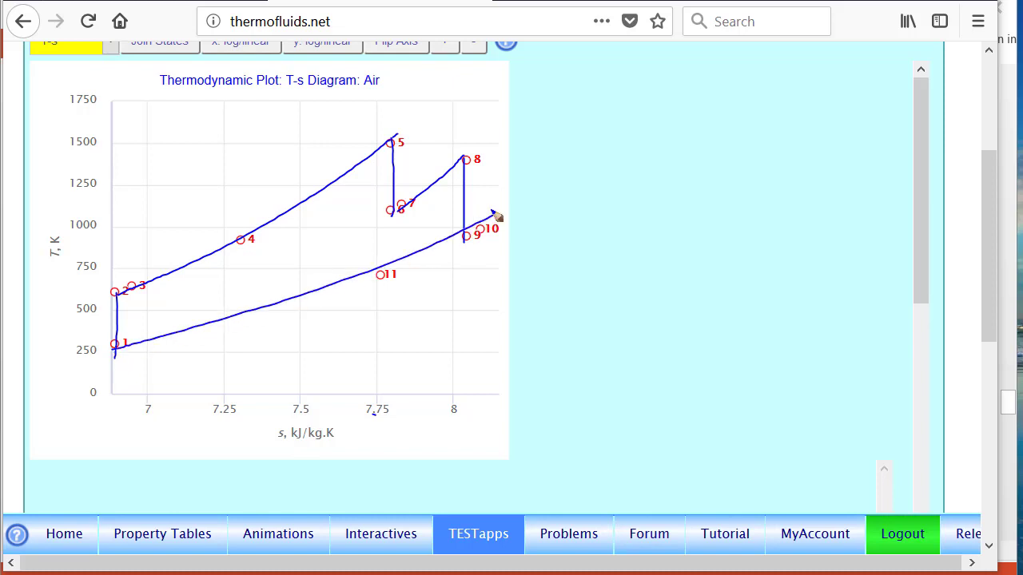
{"action": "left_click_drag", "start_coordinate": [304, 194], "coordinate": [309, 210]}
{"action": "left_click_drag", "start_coordinate": [297, 201], "coordinate": [302, 216]}
{"action": "key", "text": "Escape"}
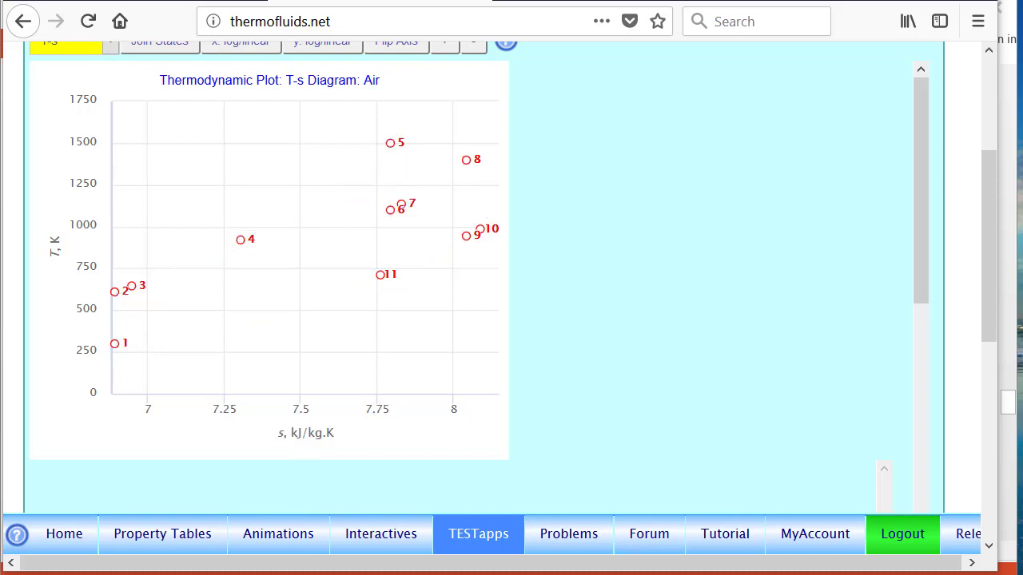
- Display the analyzed devices and examine WdotExt1 of Device-1 [1-3] and the inlet and exit states of Device-2 [4-5]
{"action": "scroll", "coordinate": [979, 231], "scroll_direction": "up", "scroll_amount": 5}
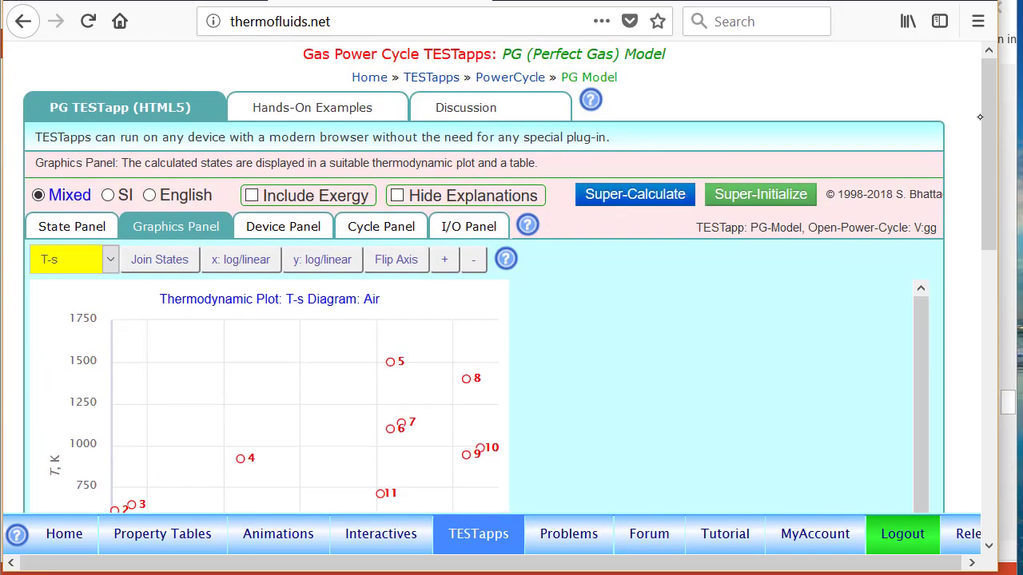
{"action": "left_click", "coordinate": [286, 227]}
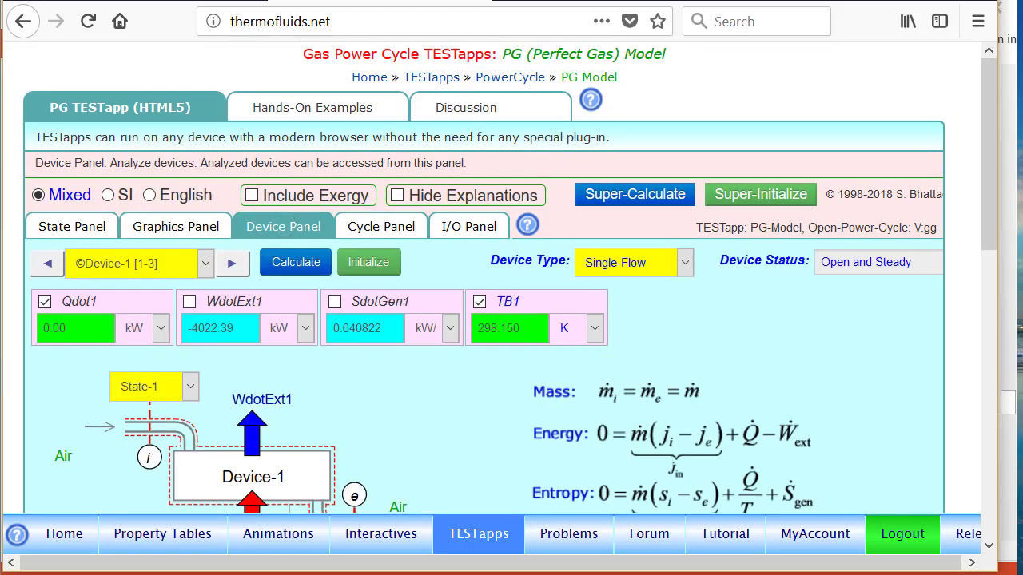
{"action": "scroll", "coordinate": [997, 202], "scroll_direction": "down", "scroll_amount": 4}
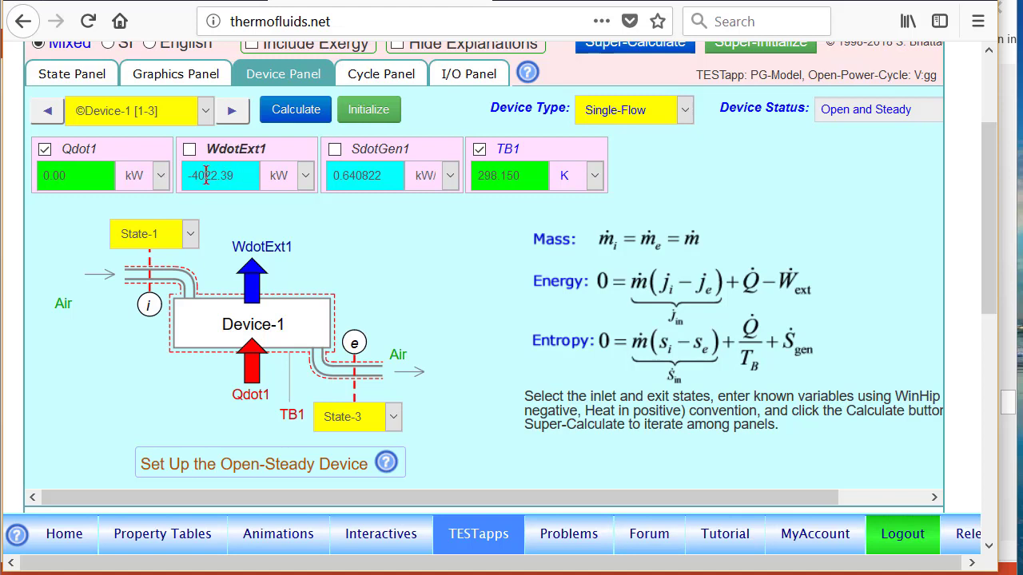
{"action": "left_click", "coordinate": [233, 111]}
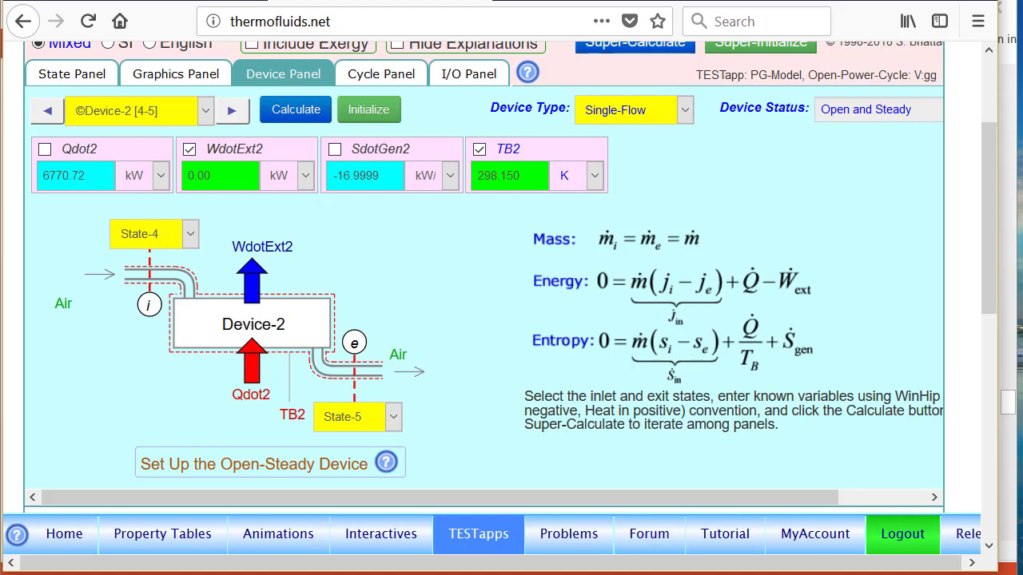
{"action": "left_click", "coordinate": [49, 112]}
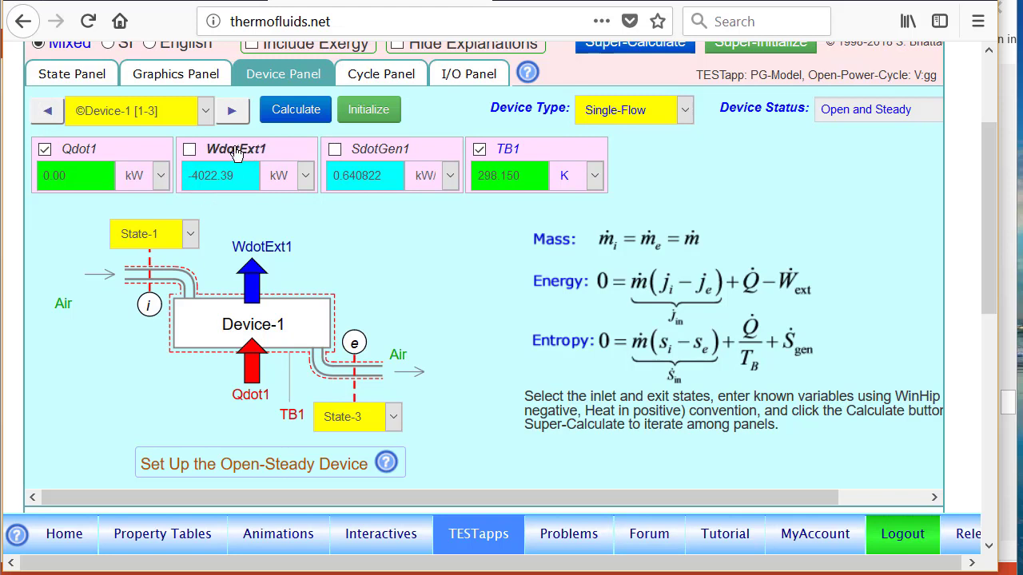
{"action": "left_click", "coordinate": [231, 111]}
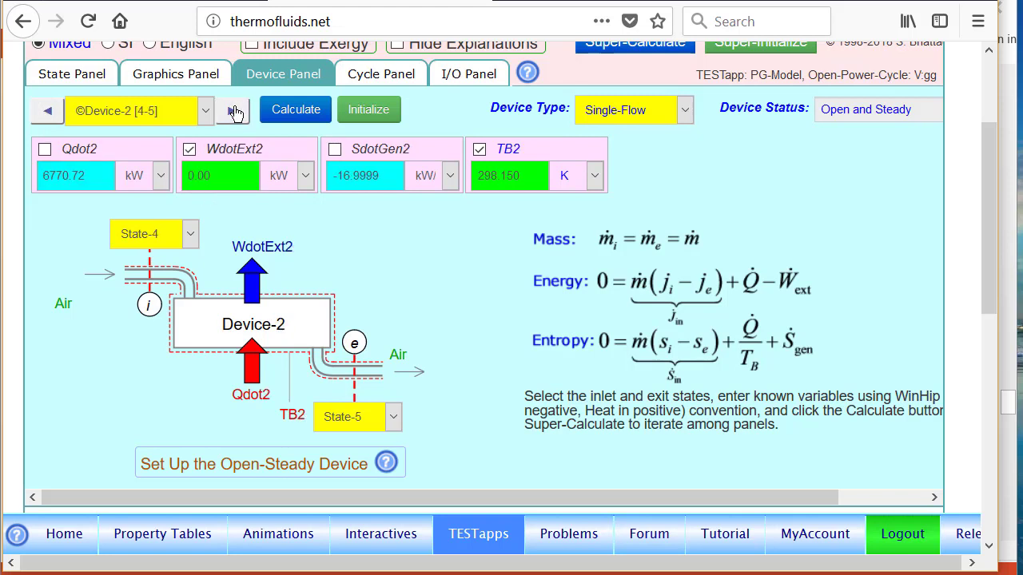
- Compare the device sequence with the PowerPoint slide's cycle diagram, and recheck Device-1's external work and Device-2's heat input
{"action": "key", "text": "alt+Tab"}
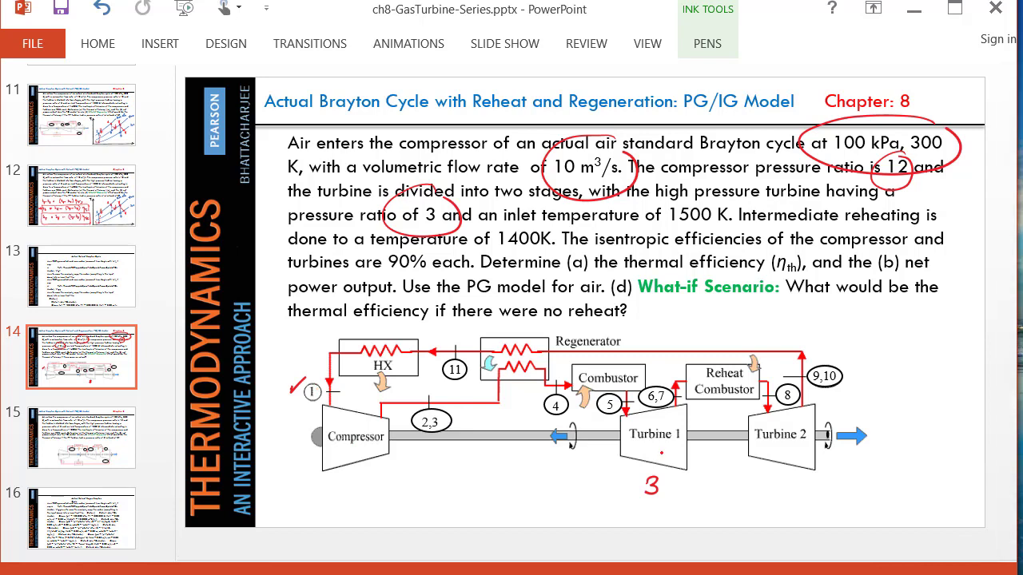
{"action": "left_click", "coordinate": [388, 2]}
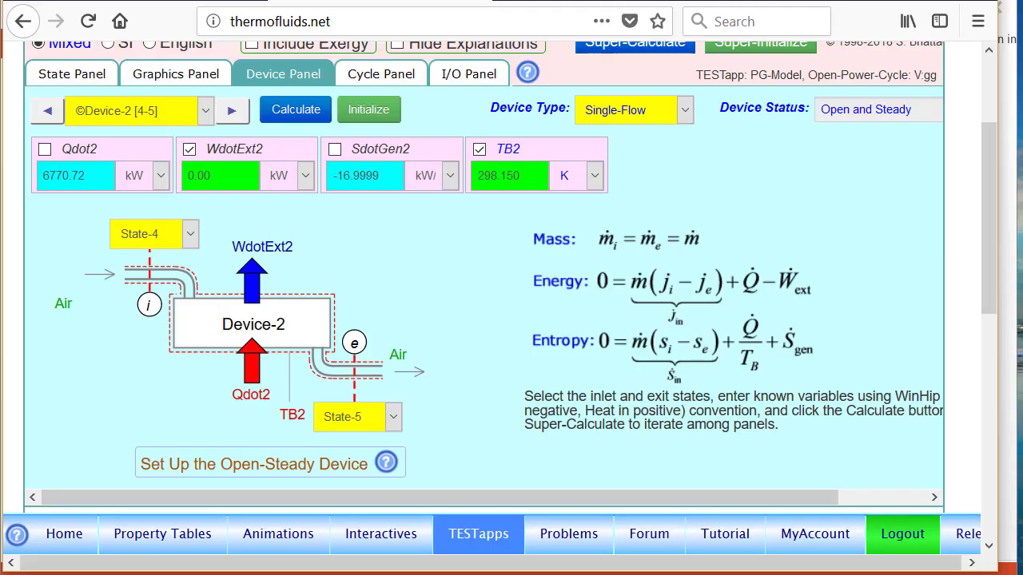
{"action": "left_click", "coordinate": [51, 112]}
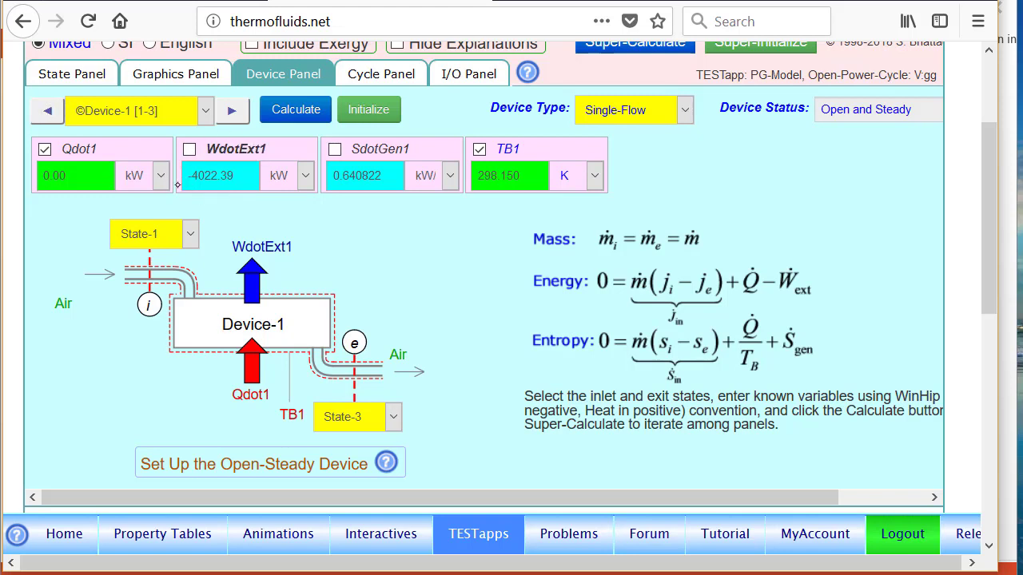
{"action": "left_click", "coordinate": [233, 112]}
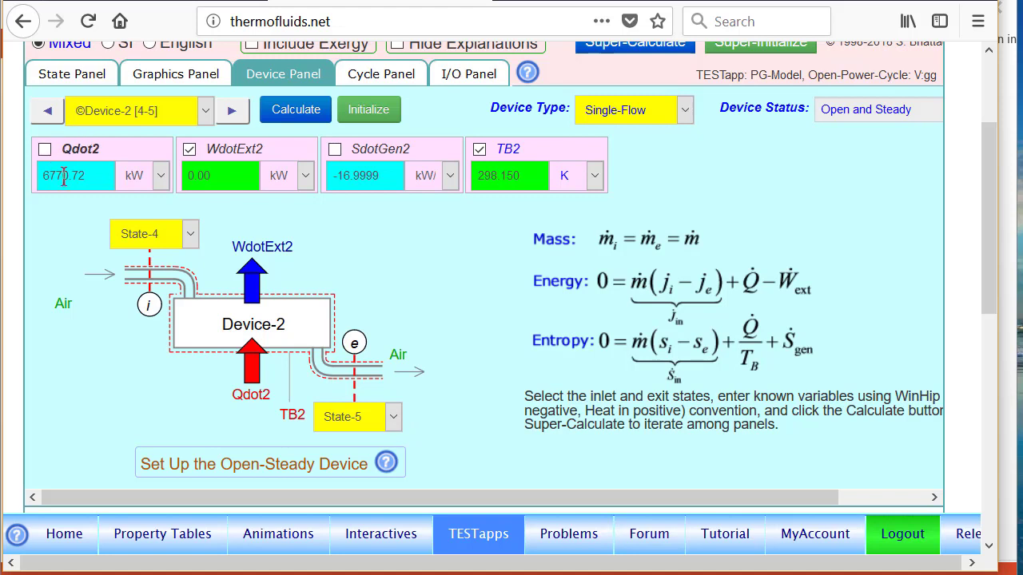
- Review Device-3's external work, Device-4's heat input and Device-5 [8-10], checking the last against the cycle diagram on the PowerPoint slide
{"action": "left_click", "coordinate": [228, 114]}
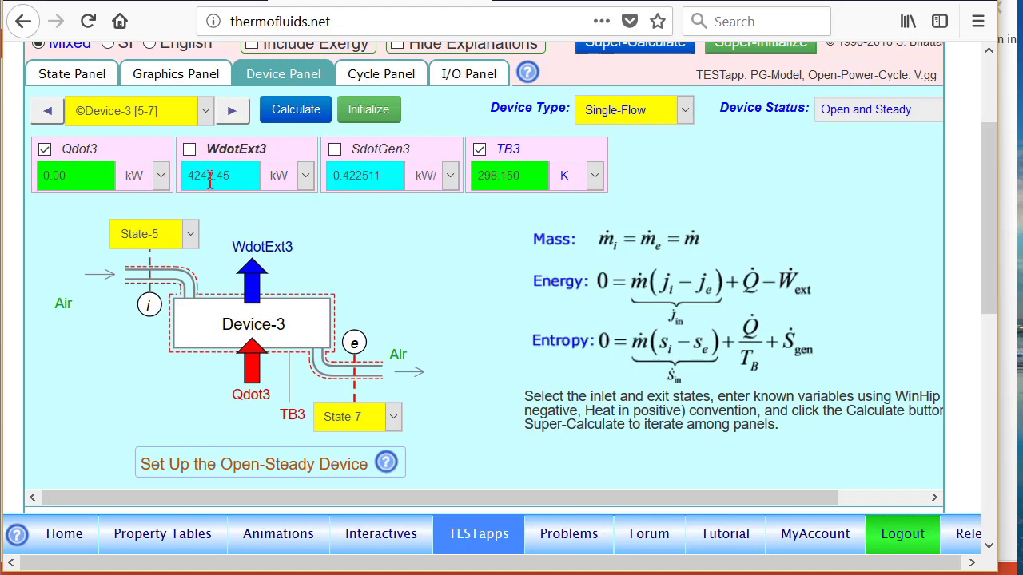
{"action": "left_click", "coordinate": [228, 113]}
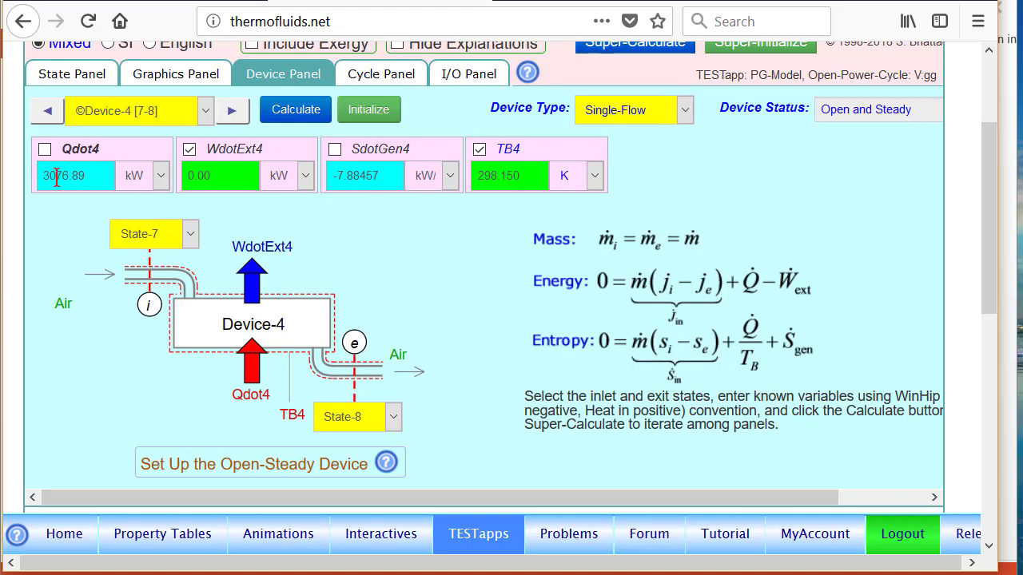
{"action": "left_click", "coordinate": [232, 112]}
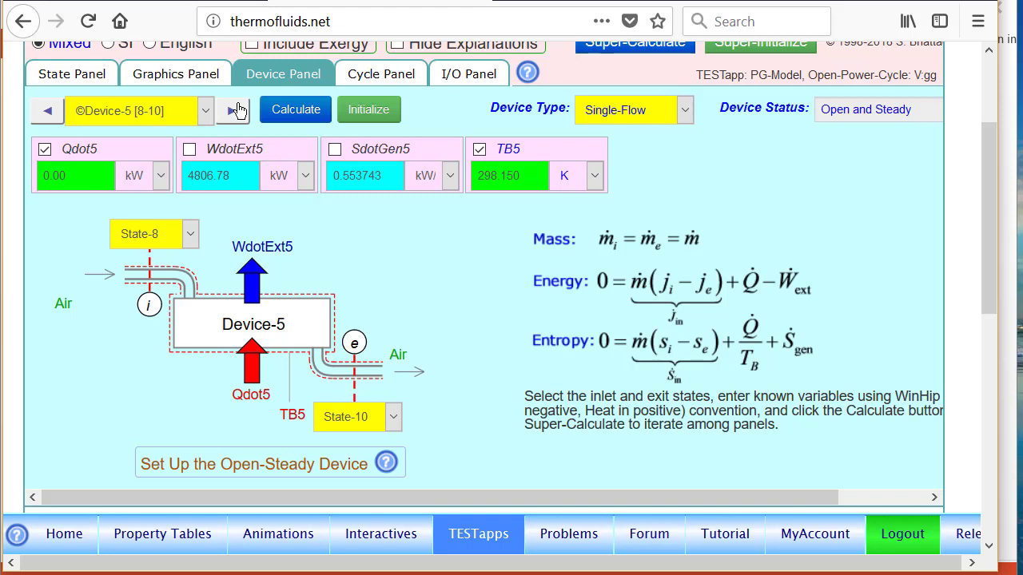
{"action": "mouse_move", "coordinate": [240, 0]}
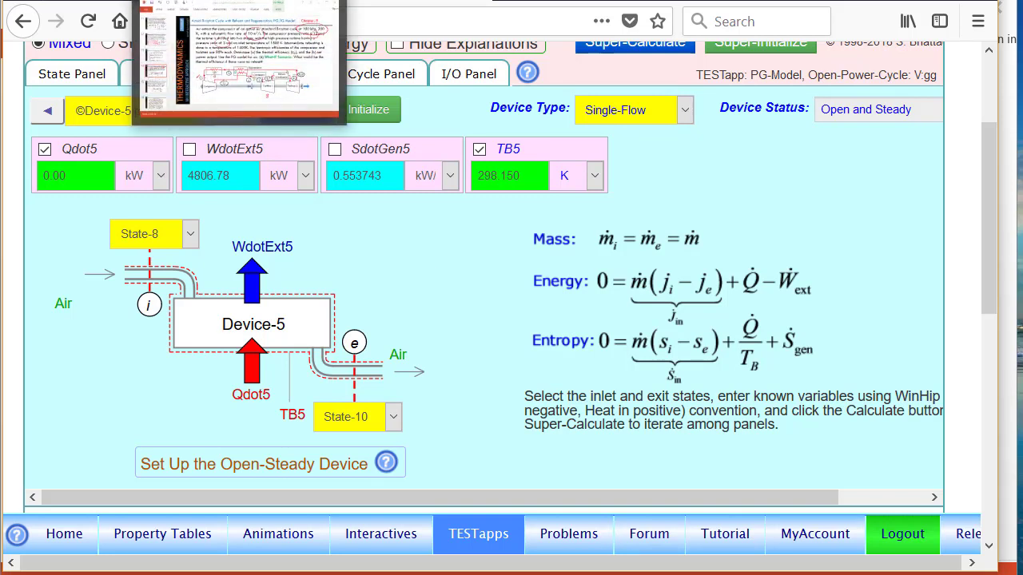
{"action": "left_click", "coordinate": [240, 1]}
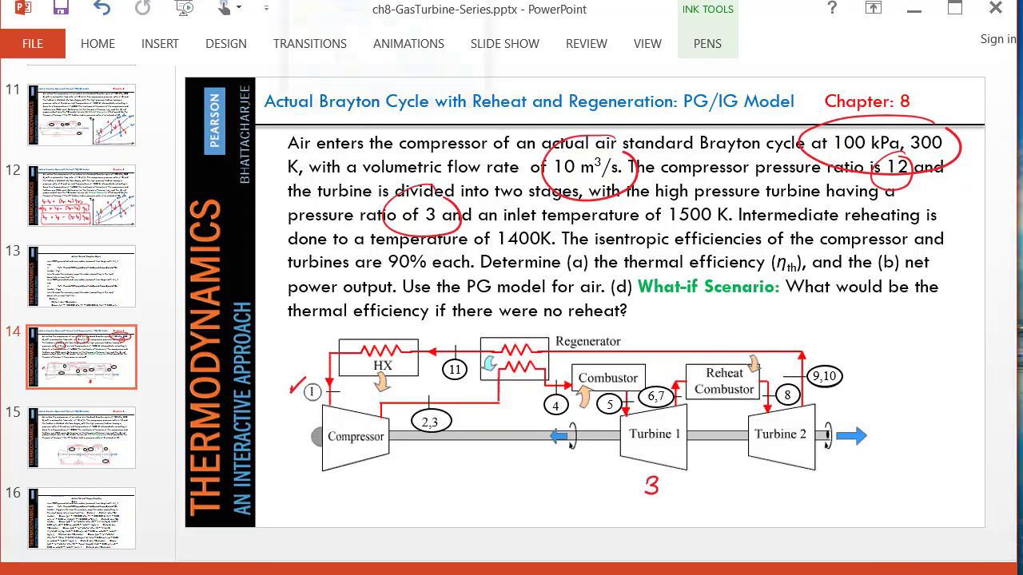
{"action": "left_click", "coordinate": [387, 69]}
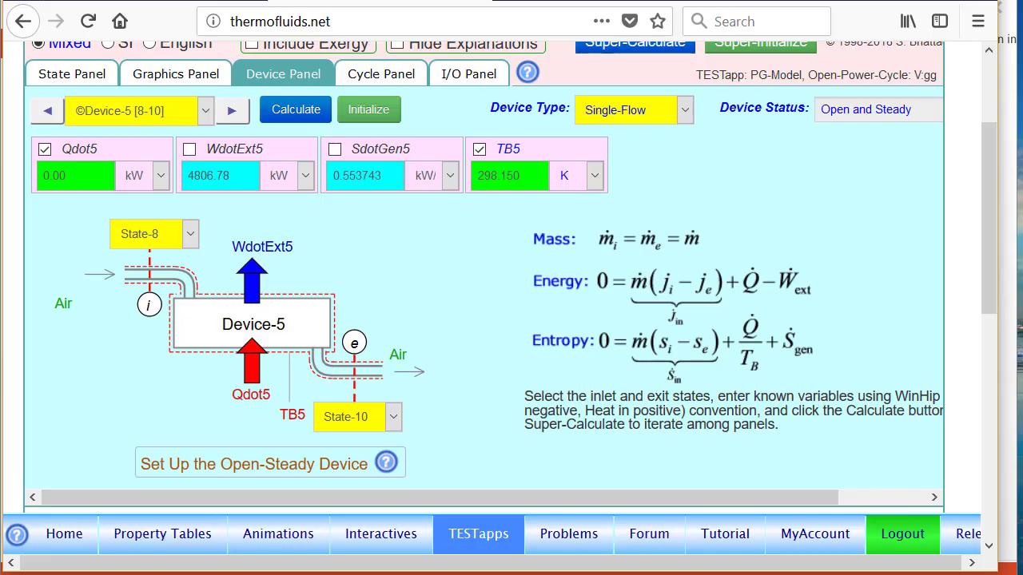
- Examine the Multi-NonMixing setup of the regenerator, Device-6 [3,10-4,11], and the heat transfer Qdot7 of Device-7 [11-1]
{"action": "left_click", "coordinate": [232, 110]}
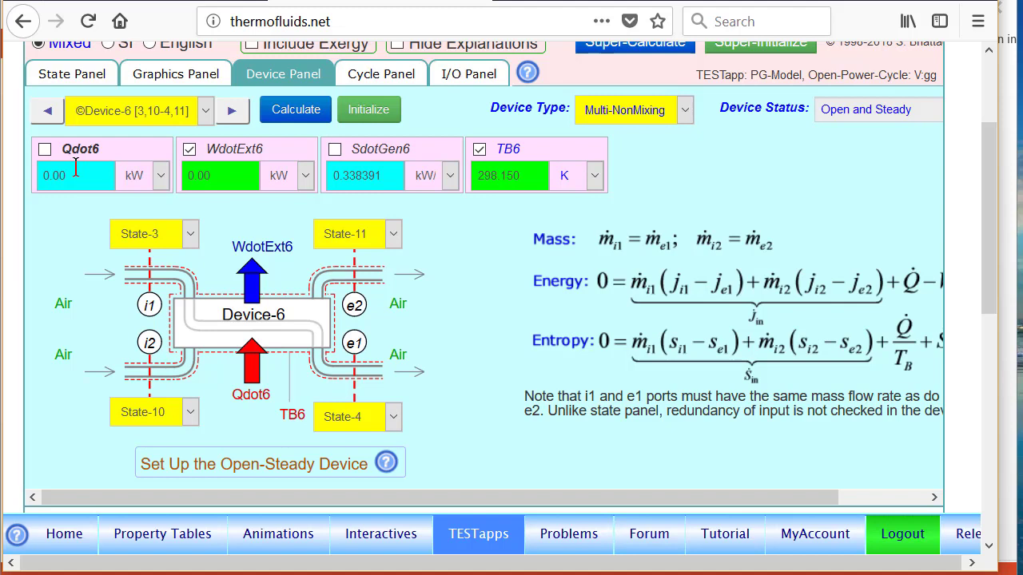
{"action": "left_click", "coordinate": [229, 113]}
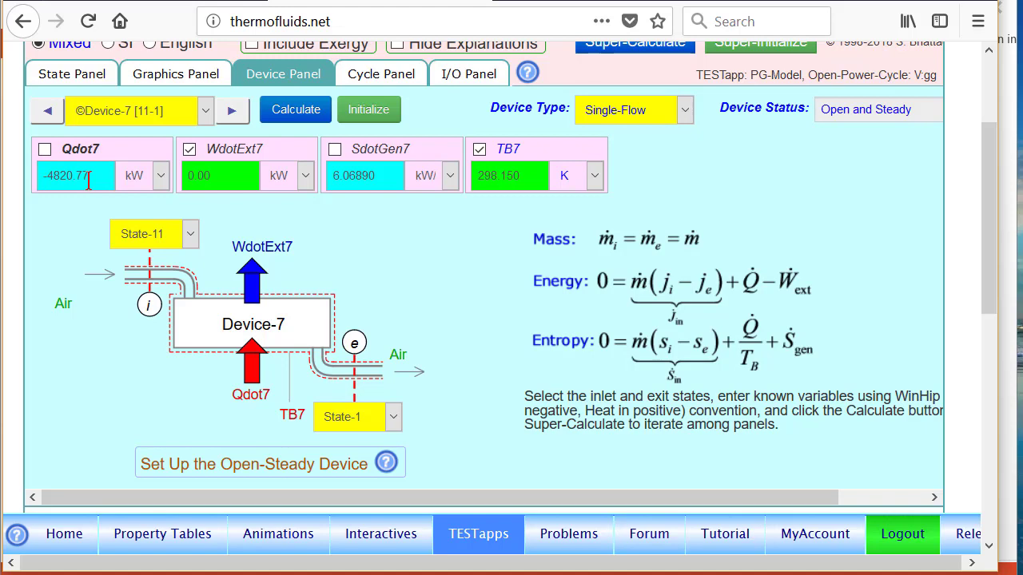
{"action": "scroll", "coordinate": [991, 223], "scroll_direction": "up", "scroll_amount": 1}
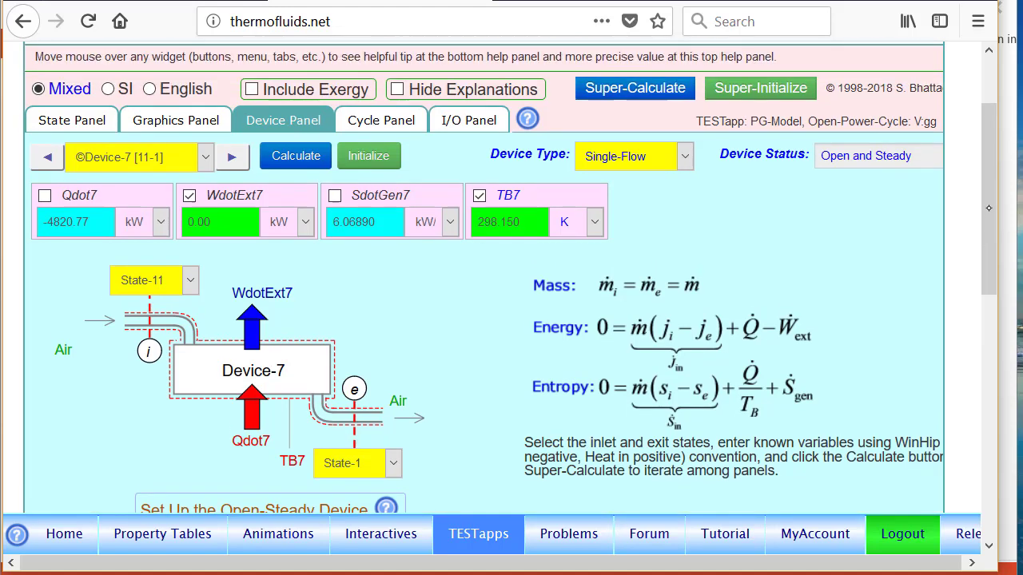
- Examine the overall cycle results, focusing on the thermal efficiency etaTh1, net work WdotNet1 and net heat QdotNet1
{"action": "left_click", "coordinate": [384, 119]}
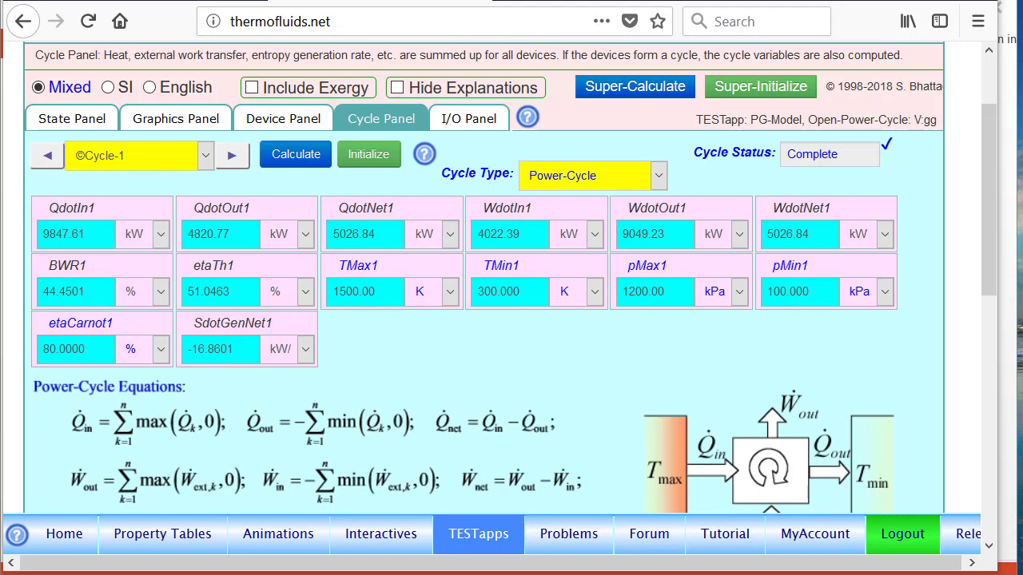
{"action": "mouse_move", "coordinate": [206, 240]}
{"action": "left_mouse_down"}
{"action": "mouse_move", "coordinate": [164, 308]}
{"action": "mouse_move", "coordinate": [224, 244]}
{"action": "left_mouse_up"}
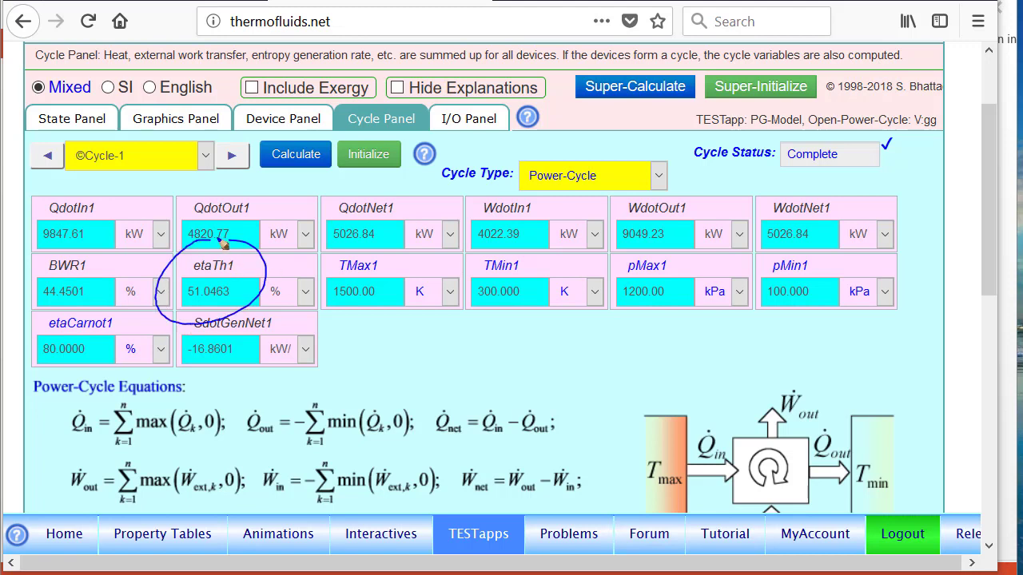
{"action": "mouse_move", "coordinate": [795, 192]}
{"action": "left_mouse_down"}
{"action": "mouse_move", "coordinate": [815, 220]}
{"action": "mouse_move", "coordinate": [815, 182]}
{"action": "left_mouse_up"}
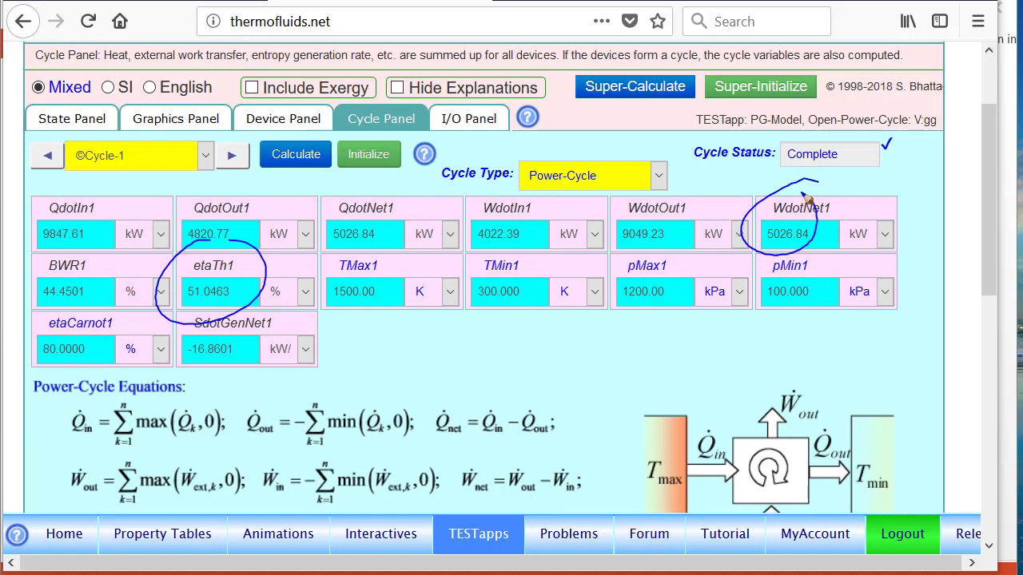
{"action": "mouse_move", "coordinate": [363, 185]}
{"action": "left_mouse_down"}
{"action": "mouse_move", "coordinate": [374, 251]}
{"action": "mouse_move", "coordinate": [382, 196]}
{"action": "left_mouse_up"}
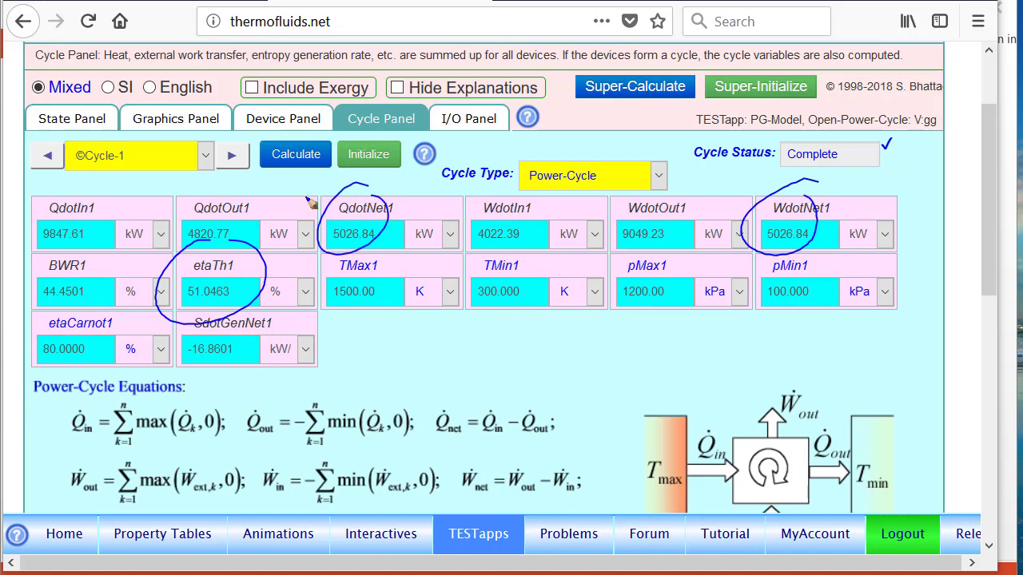
{"action": "key", "text": "Escape"}
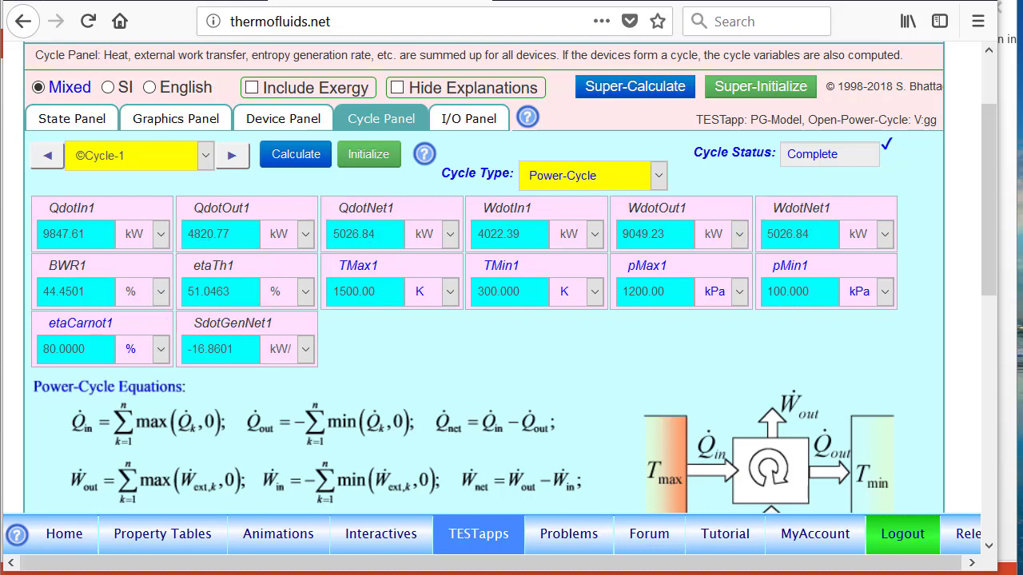
- Set the regenerator effectiveness etaRegen to 0.0 in the user-codes block and evaluate the codes
{"action": "left_click", "coordinate": [466, 122]}
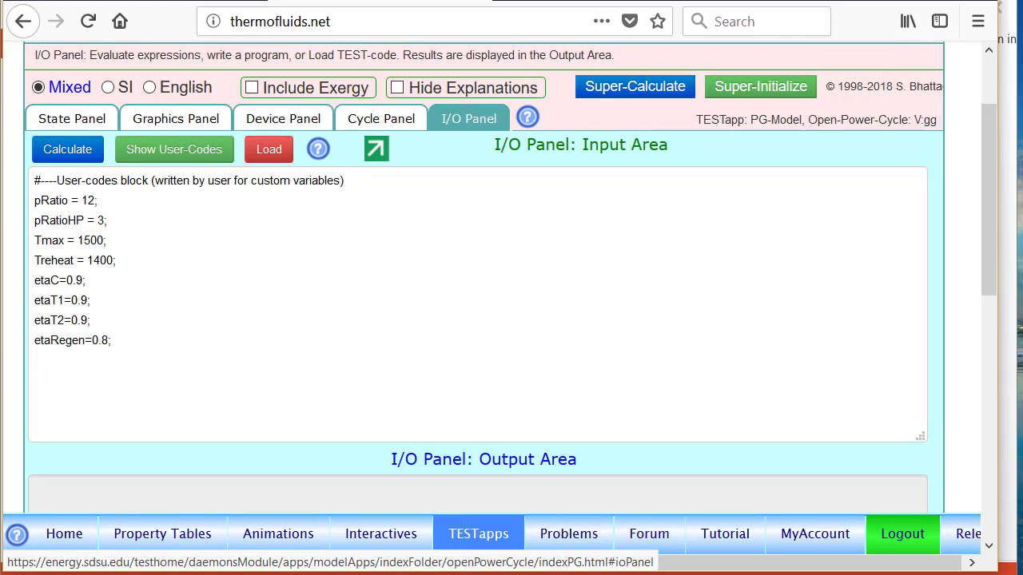
{"action": "left_click", "coordinate": [105, 340]}
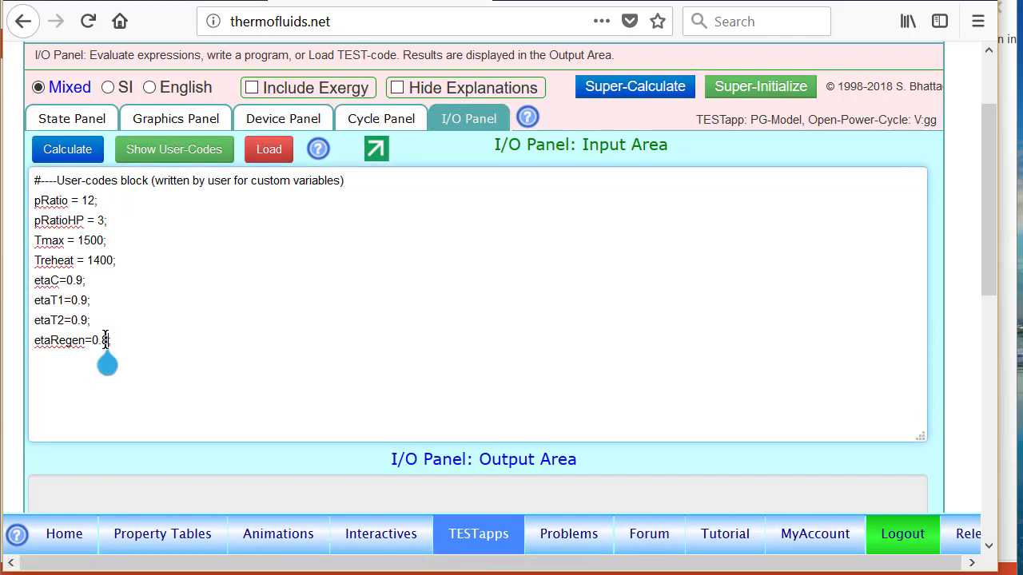
{"action": "key", "text": "BackSpace"}
{"action": "key", "text": "BackSpace"}
{"action": "type", "text": "0;"}
{"action": "key", "text": "Return"}
{"action": "left_click", "coordinate": [70, 152]}
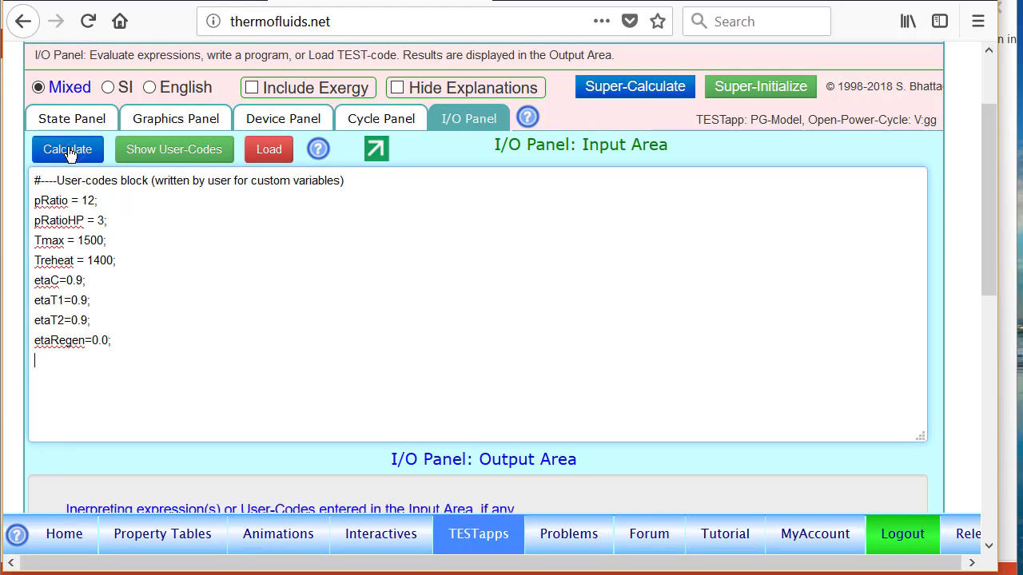
- Recalculate the whole analysis with Super-Calculate and check the cycle's thermal efficiency etaTh1
{"action": "left_click", "coordinate": [645, 88]}
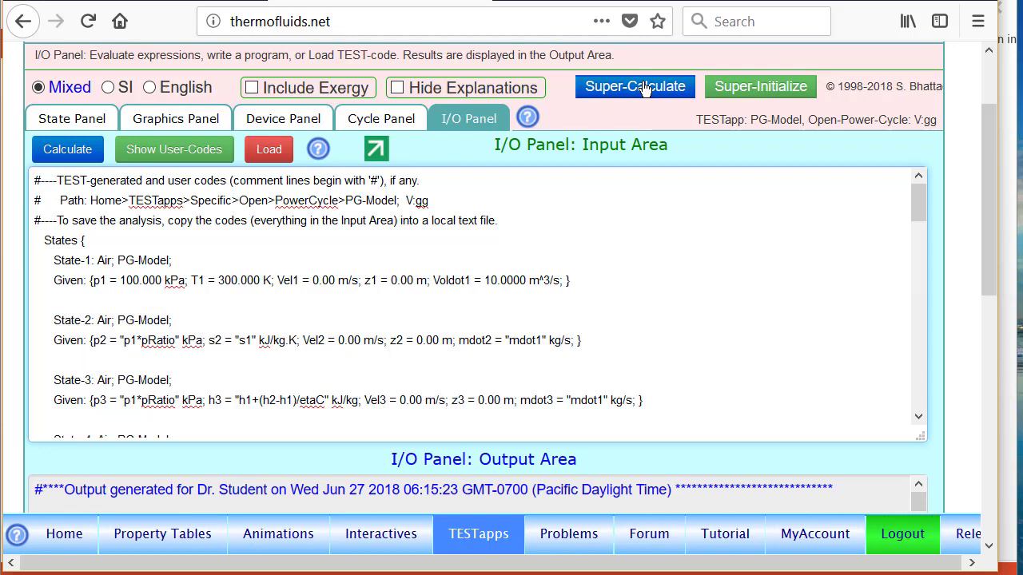
{"action": "left_click", "coordinate": [377, 120]}
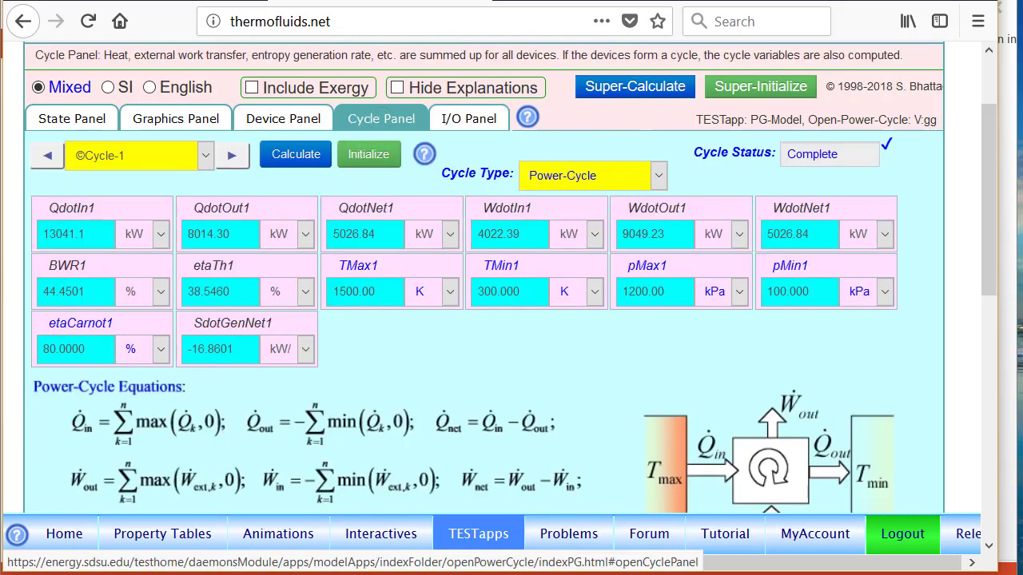
{"action": "left_click", "coordinate": [217, 291]}
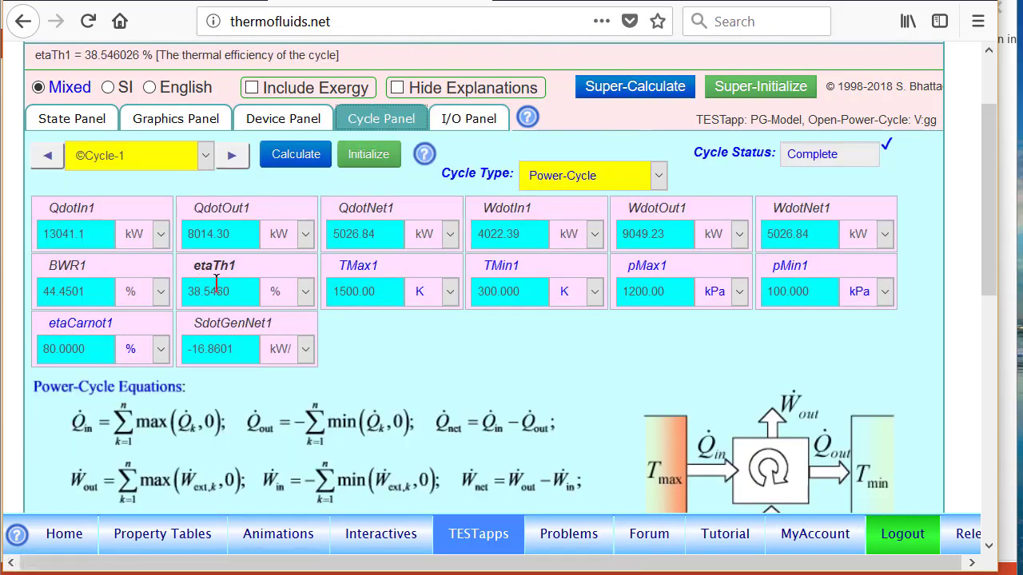